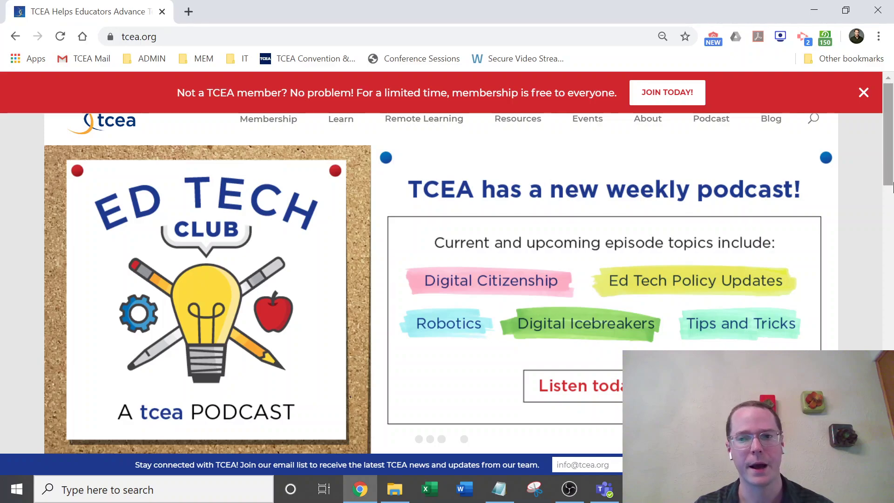
# Close the red 'Not a TCEA member?' free-membership banner on the TCEA home page.
pyautogui.click(864, 93)
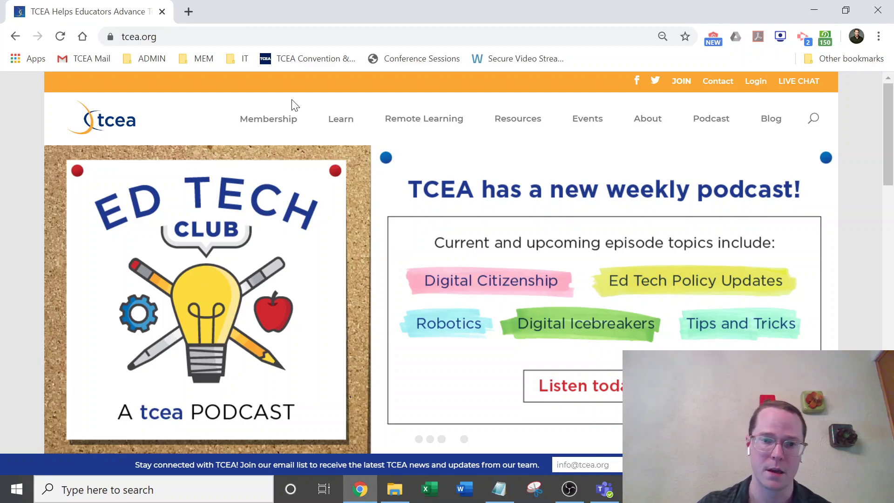
# Go to Membership > Community and enter the TCEA Community in a new tab.
pyautogui.moveTo(272, 117)
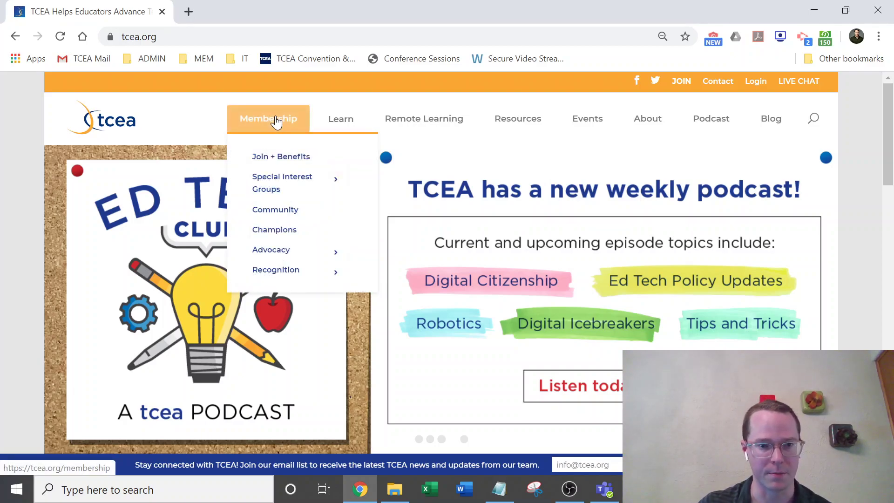
pyautogui.click(289, 213)
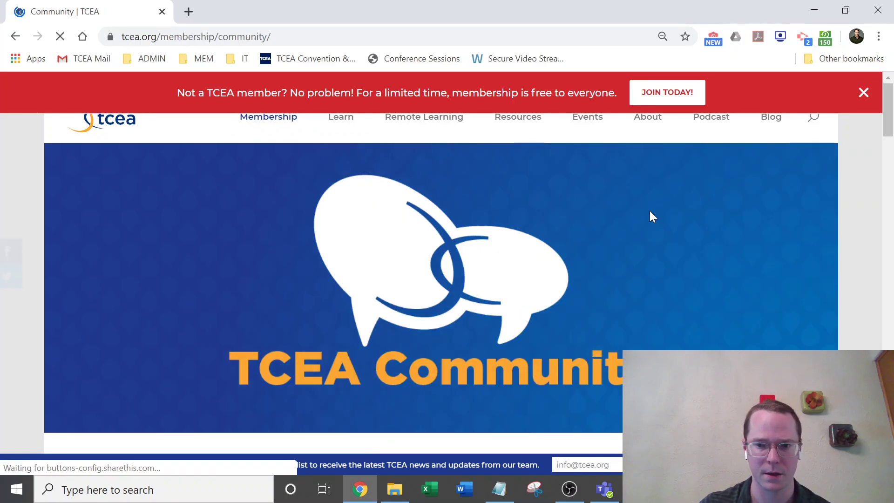
pyautogui.scroll(-7, 550, 228)
pyautogui.click(474, 234)
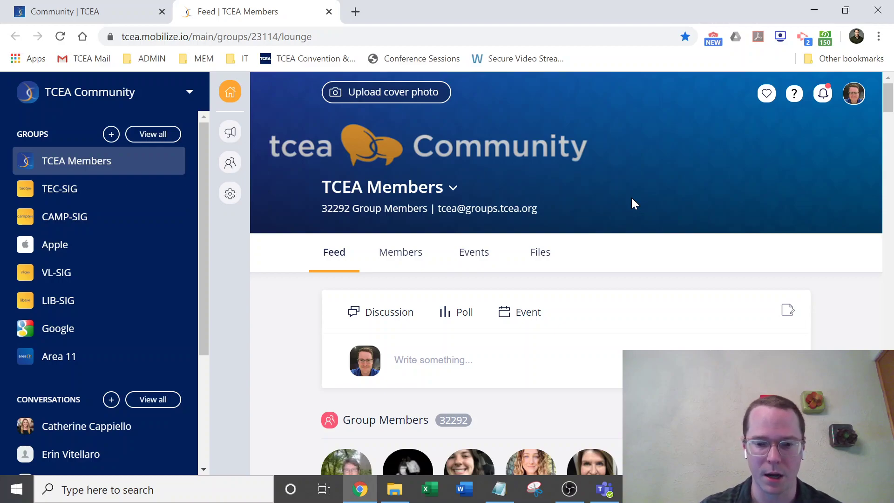
pyautogui.click(639, 489)
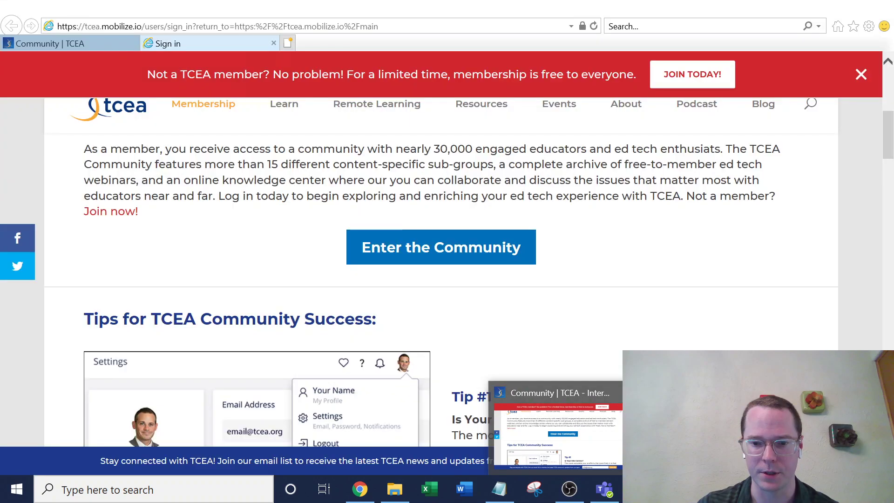
pyautogui.click(671, 431)
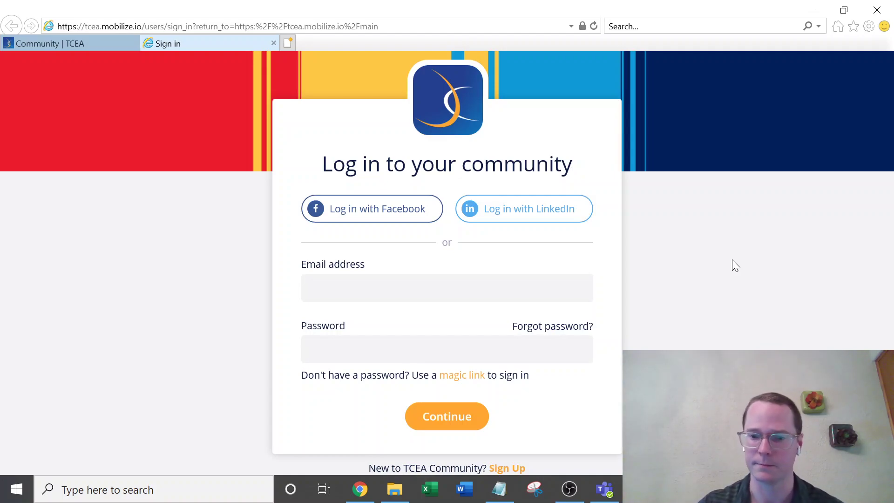
pyautogui.click(360, 488)
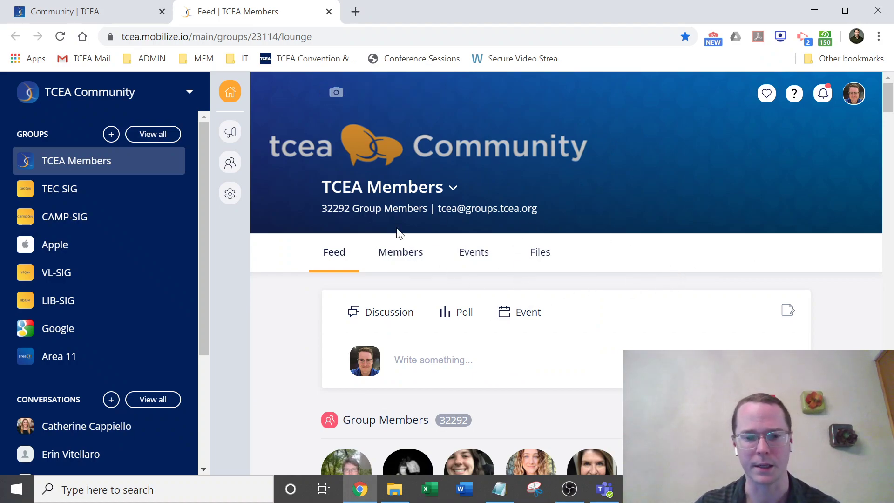
# Scroll the TCEA Members feed and open the Chrome Remote Desktop post with its 11 comments.
pyautogui.scroll(-1, 824, 302)
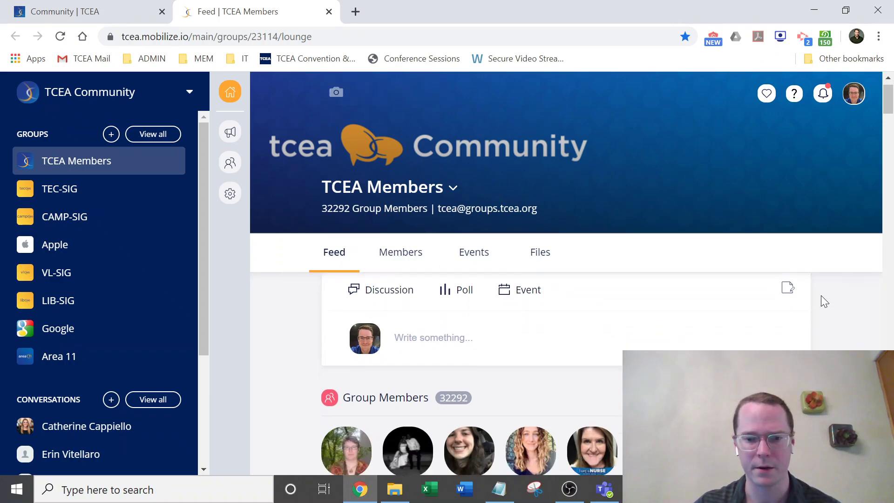
pyautogui.scroll(-8, 824, 302)
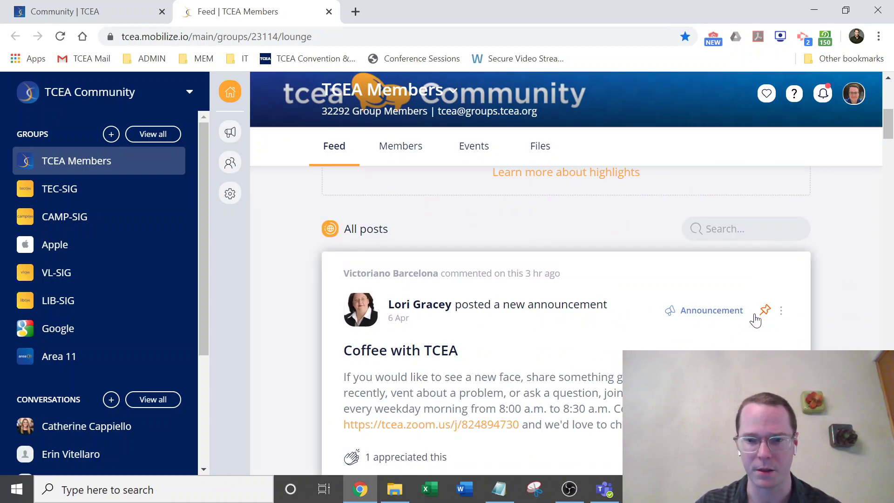
pyautogui.scroll(-3, 768, 279)
pyautogui.scroll(-9, 828, 239)
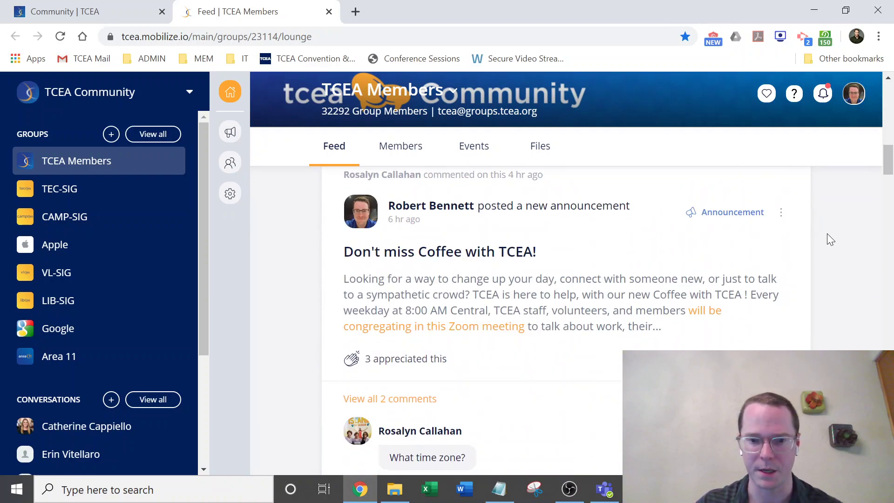
pyautogui.scroll(-12, 823, 232)
pyautogui.scroll(-16, 812, 228)
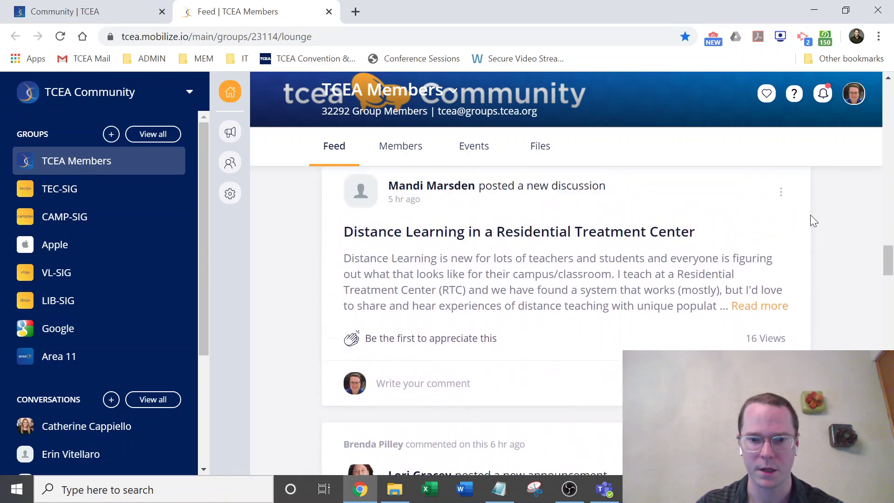
pyautogui.scroll(-20, 811, 219)
pyautogui.scroll(-15, 796, 210)
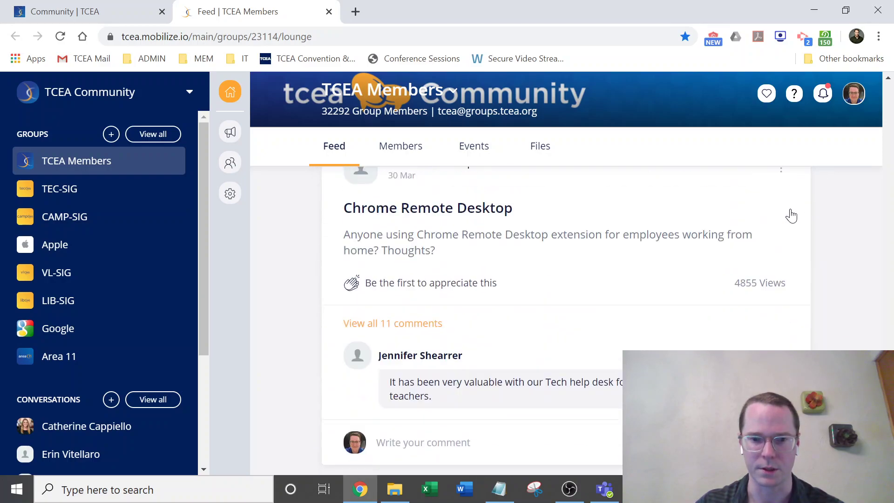
pyautogui.scroll(2, 717, 247)
pyautogui.click(659, 295)
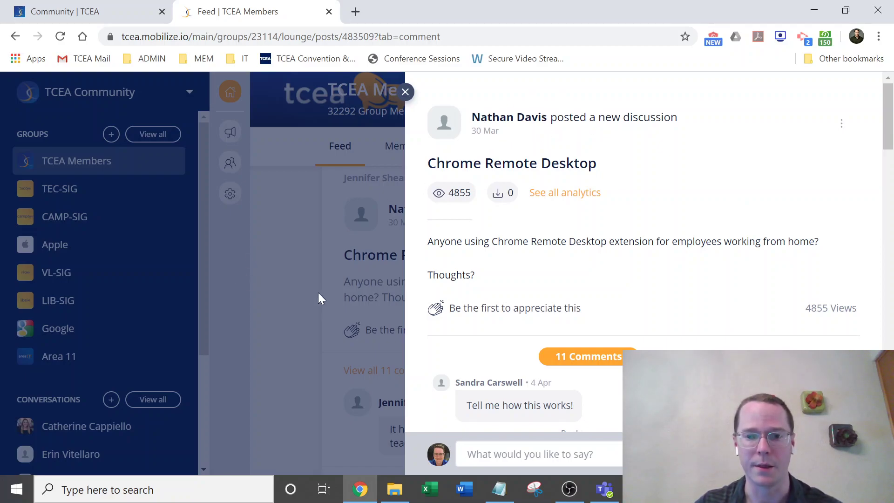
# Close the Chrome Remote Desktop post panel and scroll back up to the feed's post composer.
pyautogui.click(345, 331)
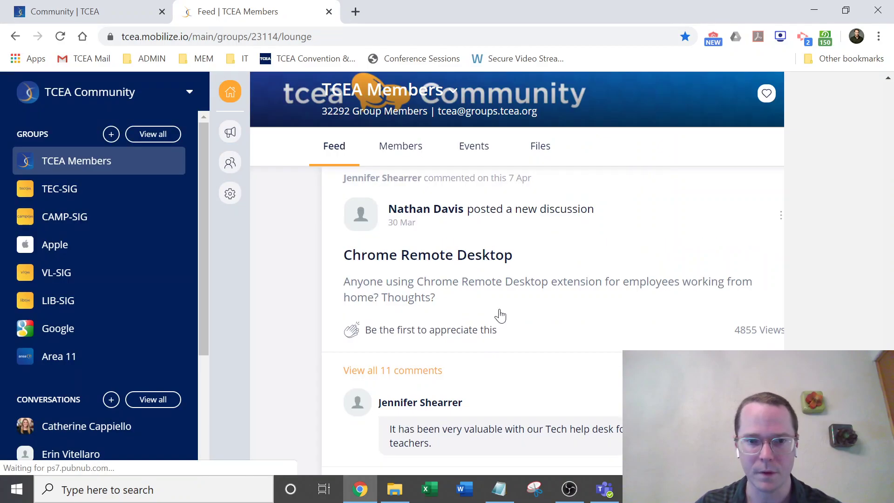
pyautogui.scroll(-5, 819, 314)
pyautogui.scroll(2, 856, 282)
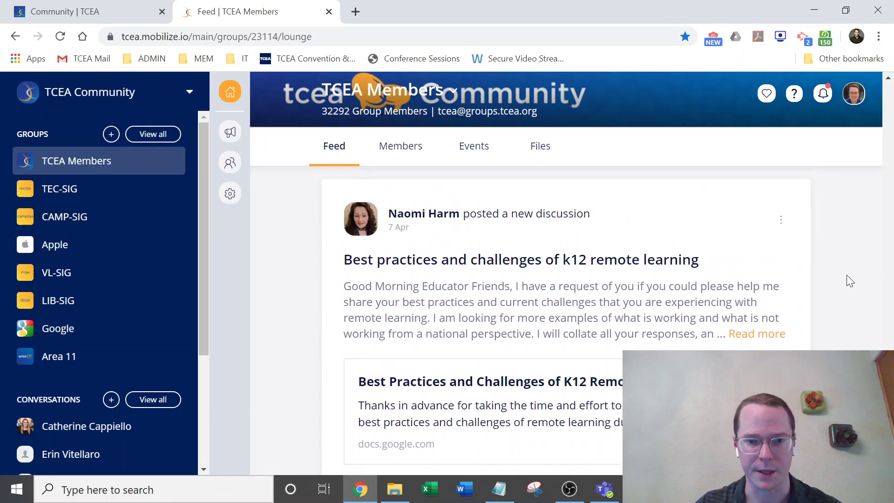
pyautogui.scroll(-4, 822, 228)
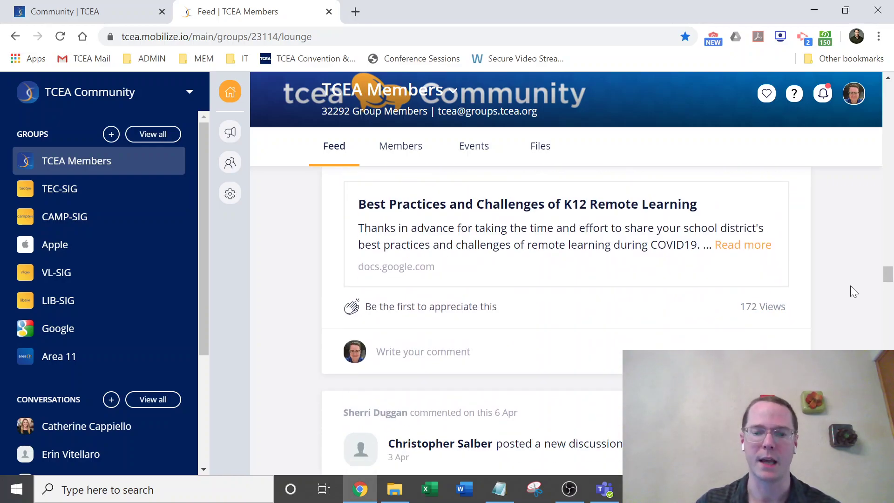
pyautogui.scroll(8, 833, 280)
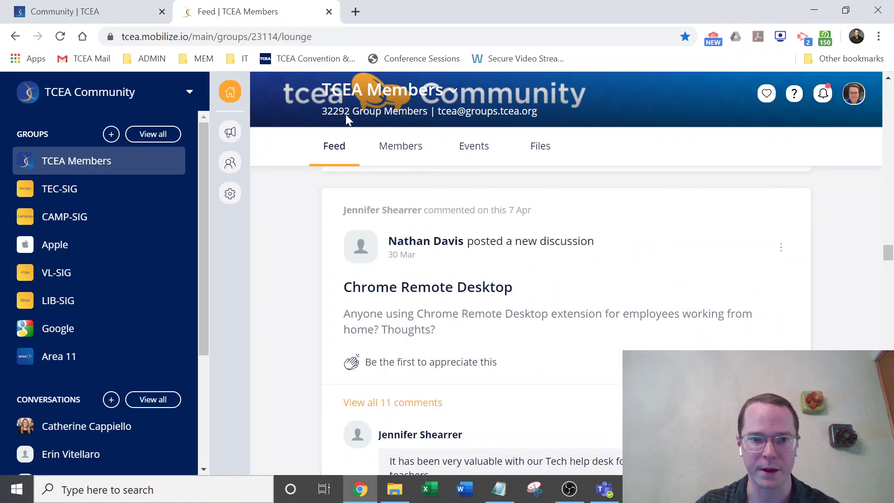
pyautogui.scroll(-15, 833, 270)
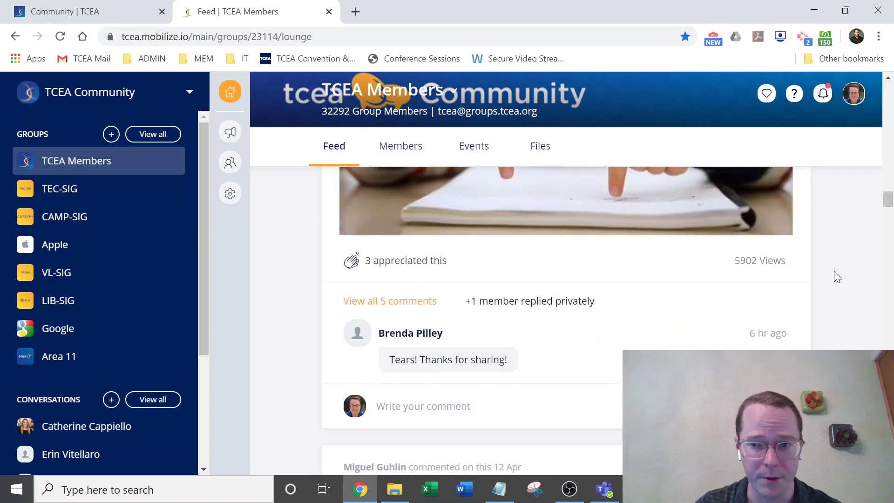
pyautogui.scroll(15, 834, 270)
pyautogui.scroll(10, 839, 275)
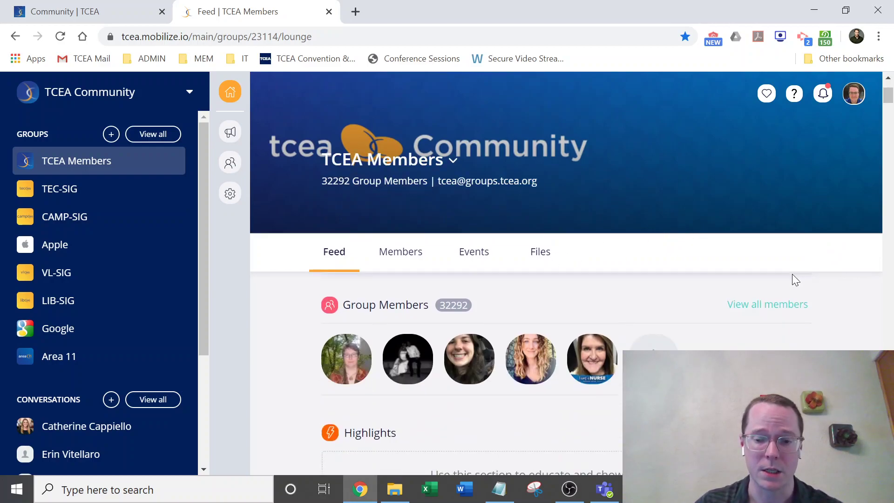
pyautogui.scroll(-3, 794, 274)
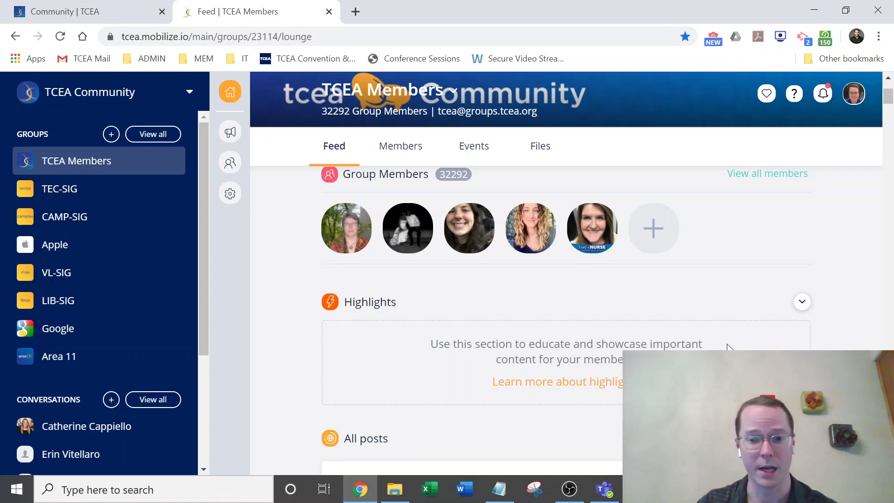
pyautogui.scroll(-2, 765, 309)
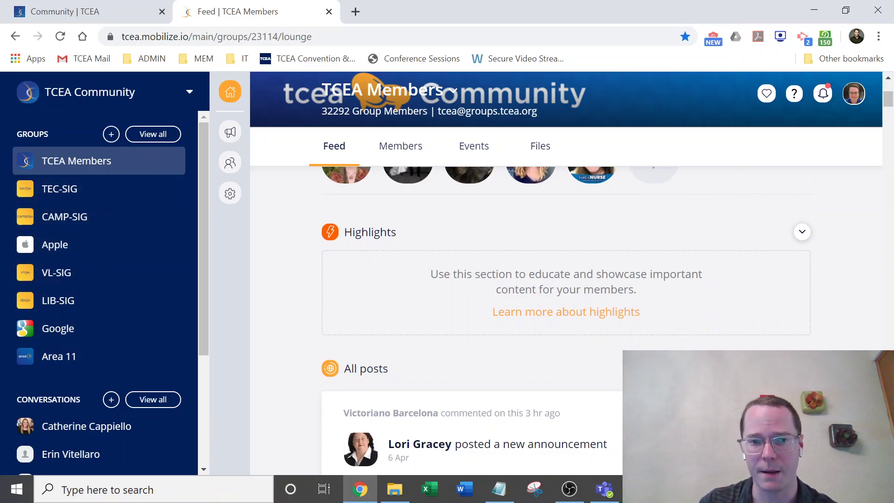
pyautogui.scroll(5, 800, 272)
pyautogui.scroll(1, 549, 287)
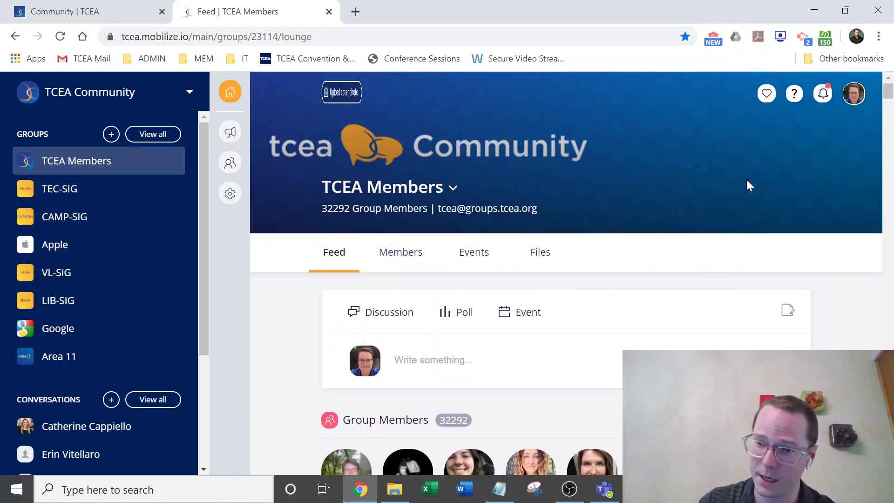
# Open Email Settings from the avatar's account Settings to see per-group notification preferences.
pyautogui.click(854, 99)
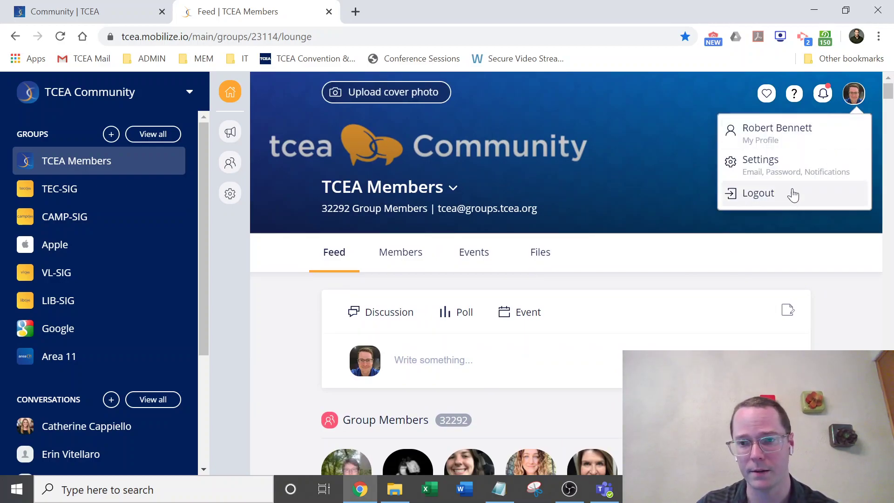
pyautogui.click(784, 164)
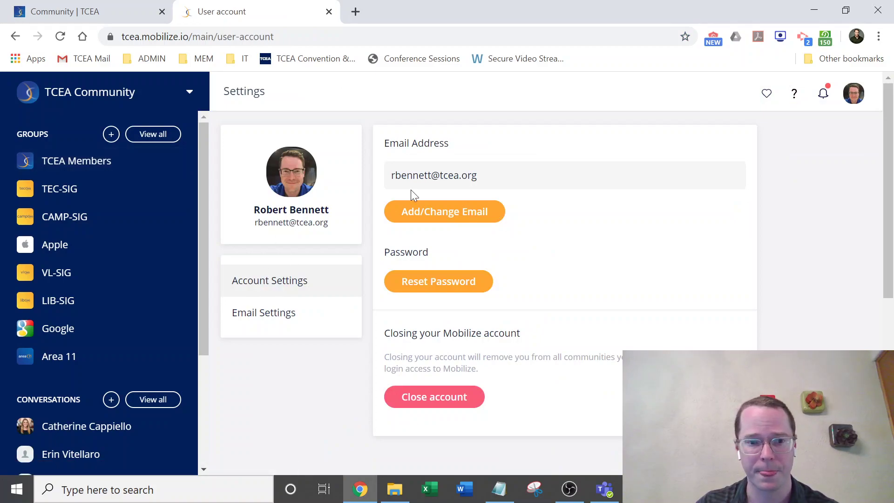
pyautogui.click(294, 314)
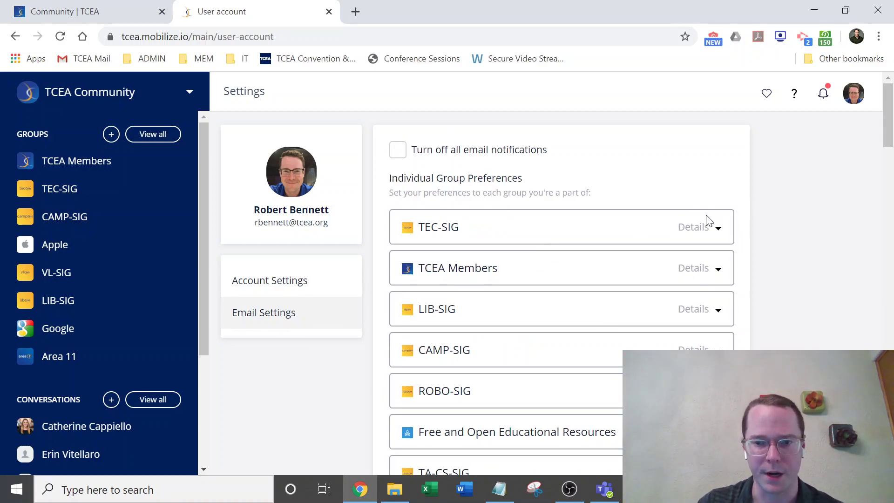
pyautogui.click(699, 227)
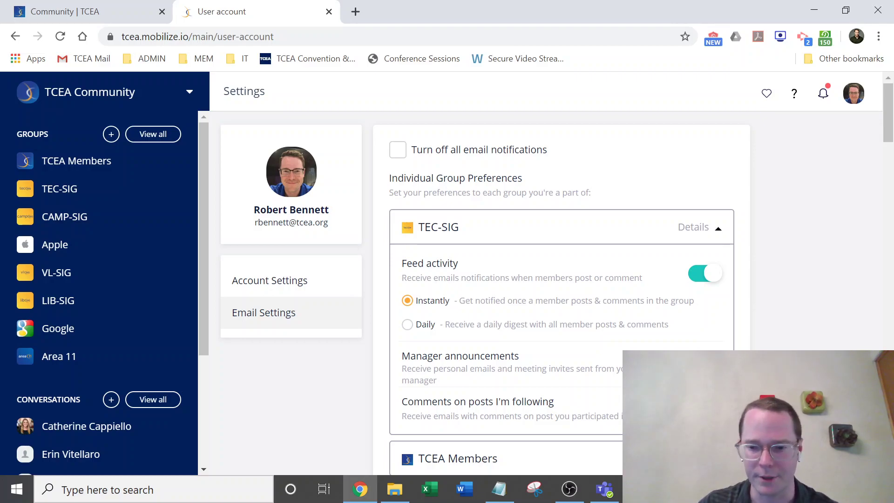
pyautogui.scroll(-3, 620, 354)
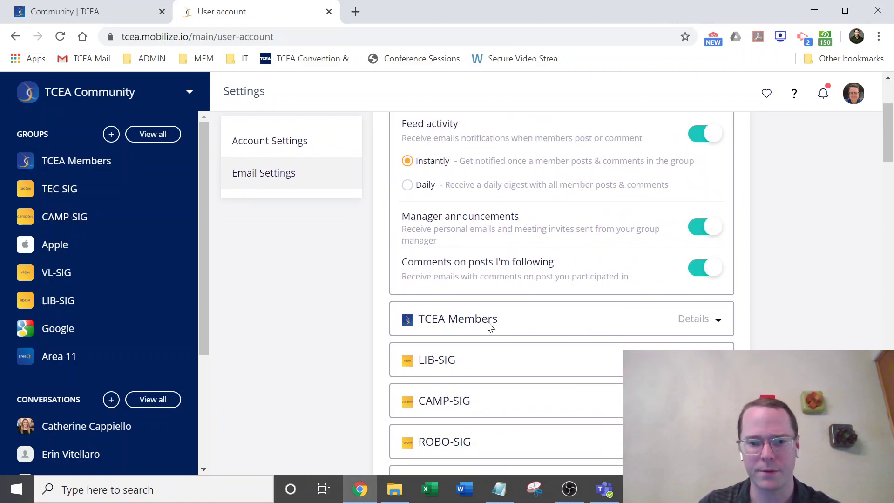
pyautogui.click(694, 324)
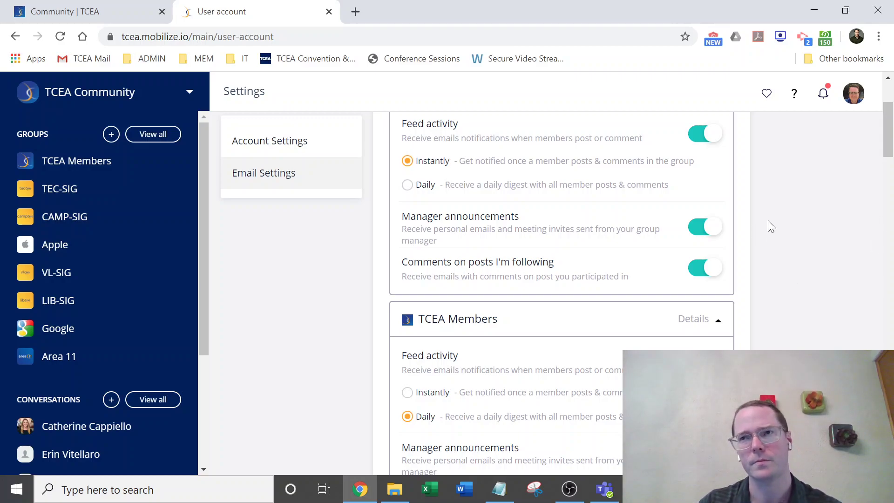
pyautogui.scroll(-3, 825, 273)
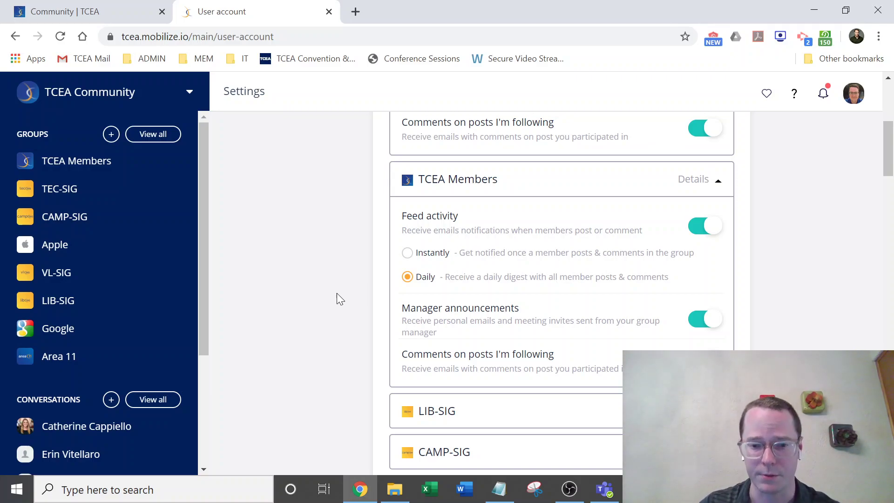
pyautogui.scroll(5, 748, 275)
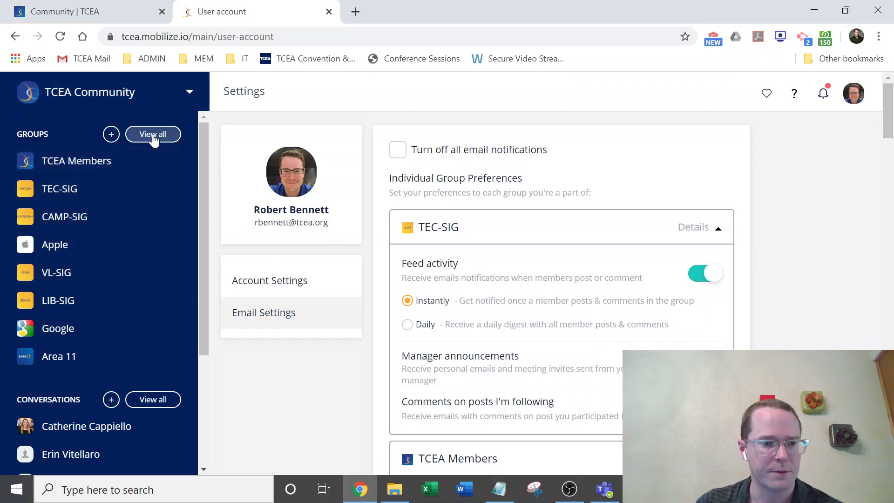
# Show all groups with 'View all' and collapse the Areas subgroups in the tree.
pyautogui.click(154, 135)
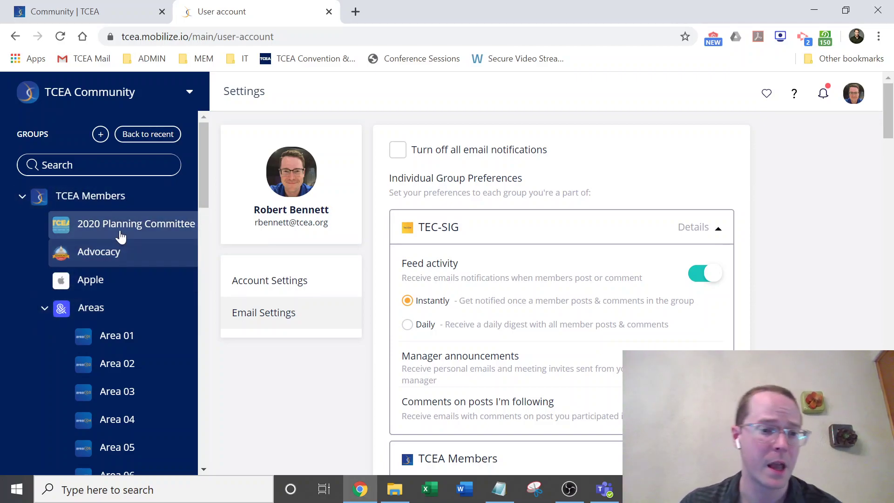
pyautogui.scroll(-3, 132, 228)
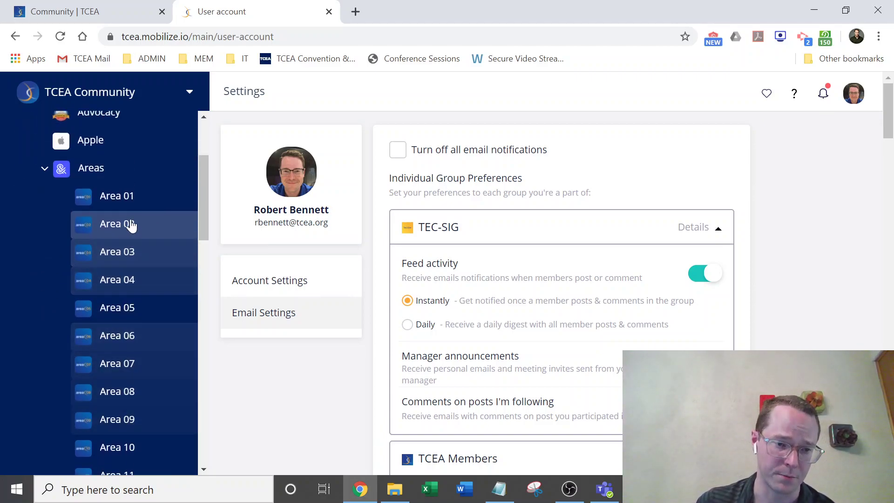
pyautogui.scroll(3, 136, 219)
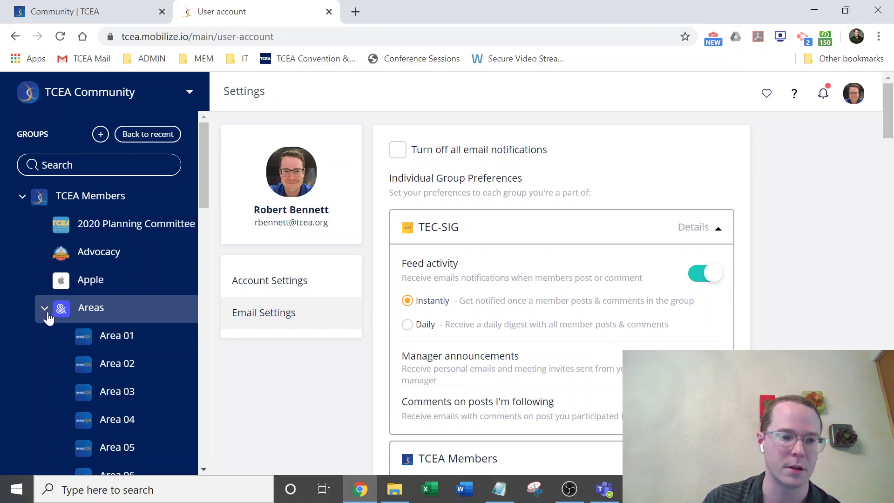
pyautogui.scroll(-1, 112, 307)
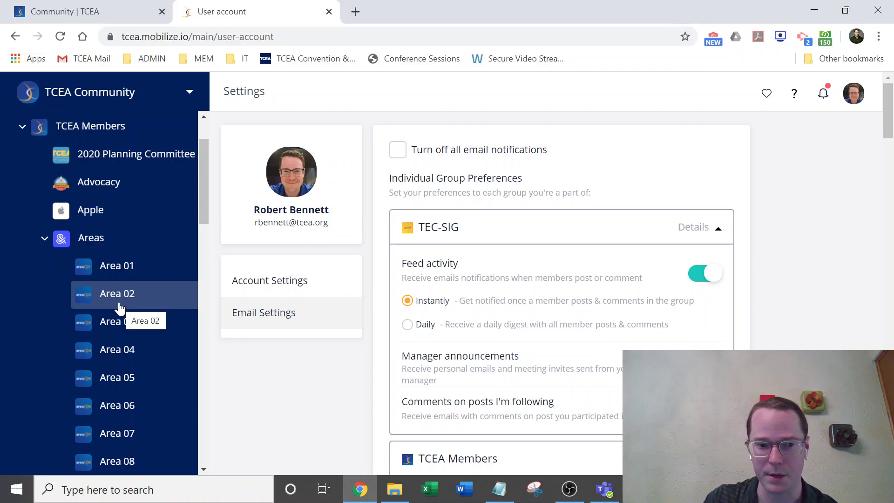
pyautogui.click(44, 240)
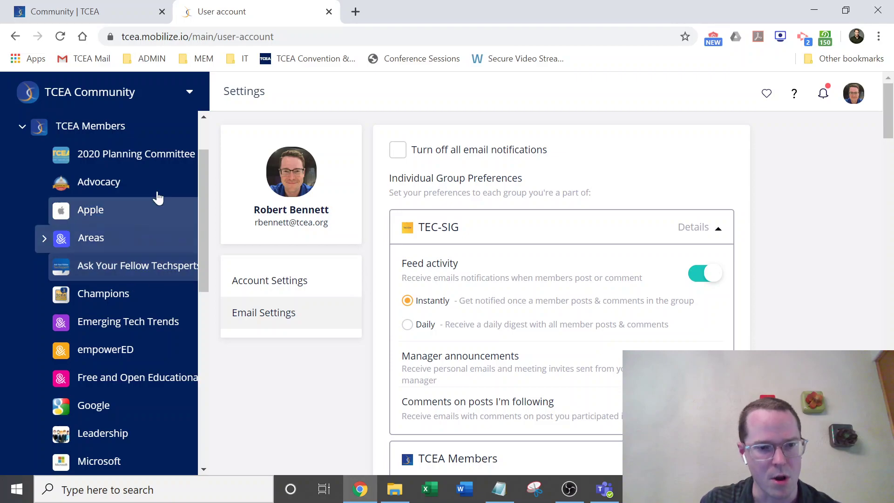
pyautogui.scroll(-3, 140, 321)
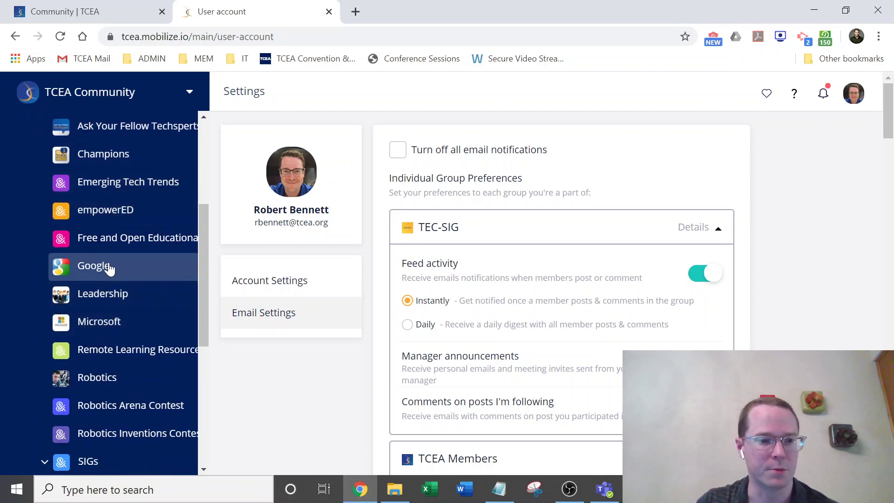
pyautogui.scroll(-2, 112, 264)
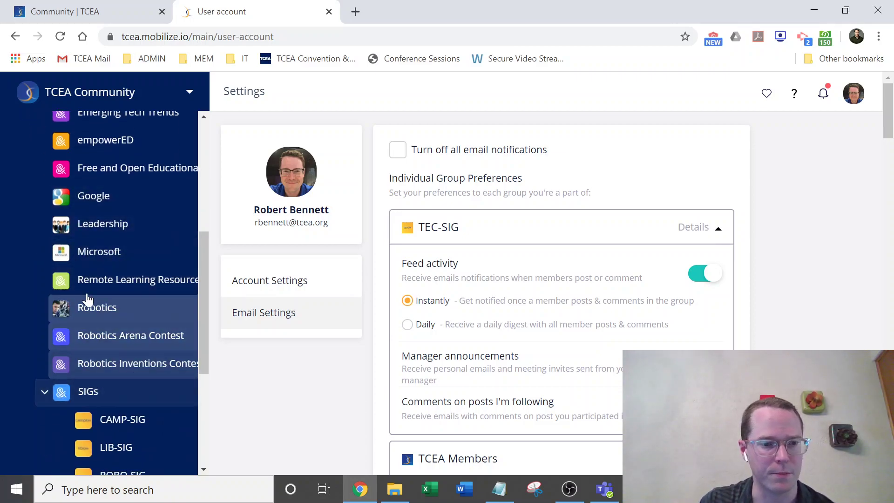
# Open the Apple group (522 members) and scroll through posts like 'Free iOS Apps for April 13, 2020'.
pyautogui.scroll(6, 125, 361)
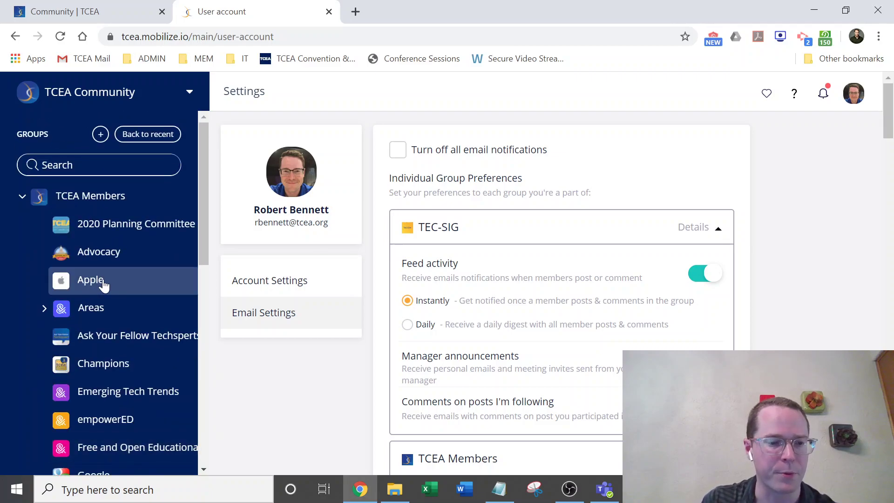
pyautogui.click(60, 275)
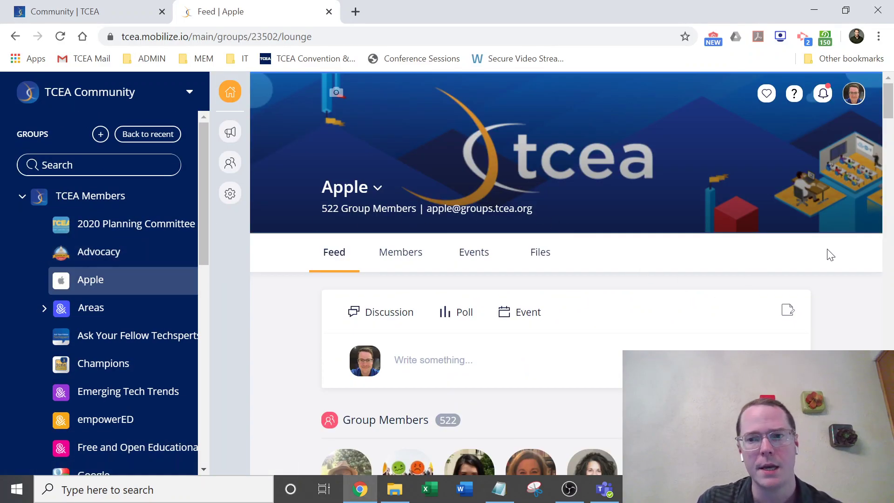
pyautogui.scroll(-10, 824, 256)
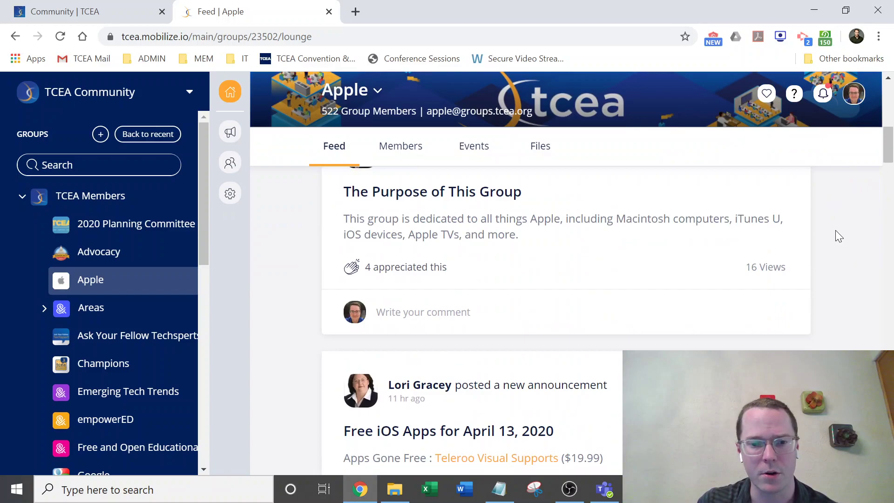
pyautogui.scroll(-1, 836, 231)
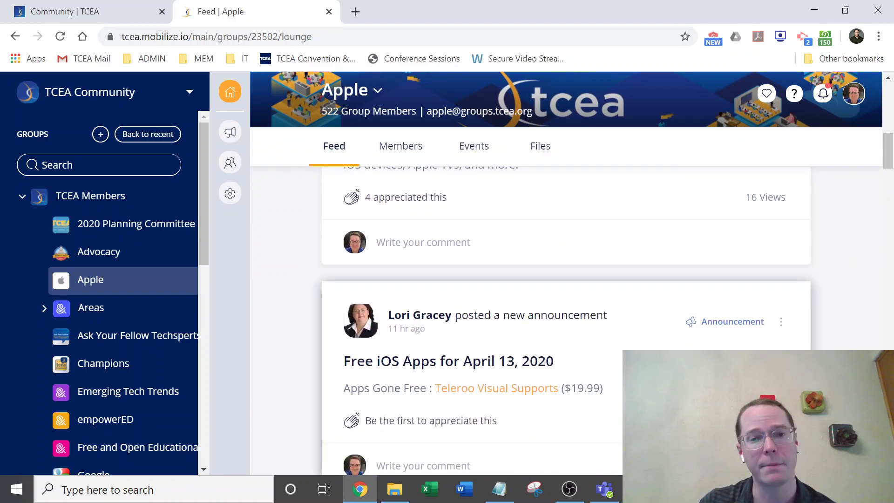
pyautogui.scroll(-1, 638, 313)
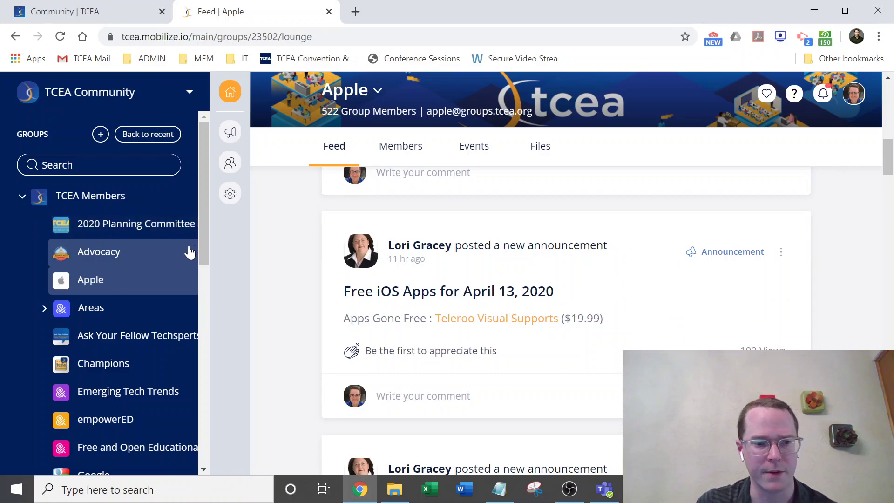
pyautogui.scroll(-6, 190, 251)
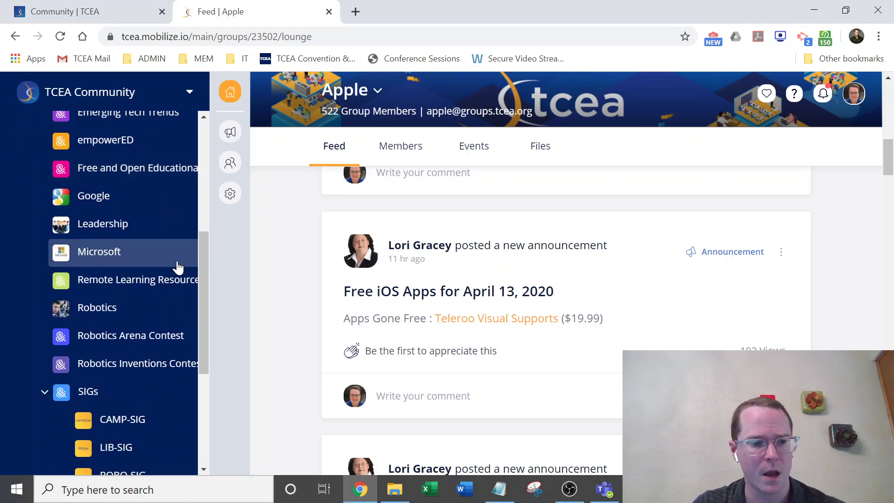
pyautogui.scroll(-3, 174, 263)
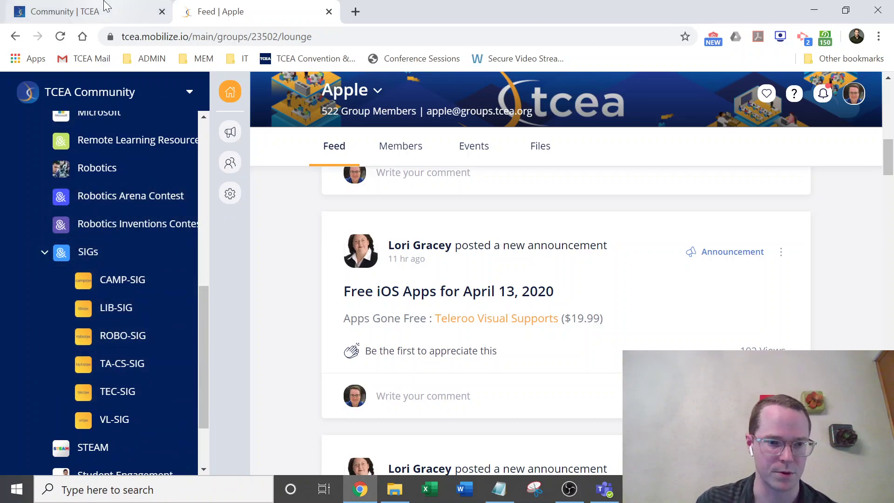
# On the Community | TCEA tab, open Membership > Special Interest Groups 'What Is A SIG?'.
pyautogui.click(105, 6)
pyautogui.moveTo(268, 119)
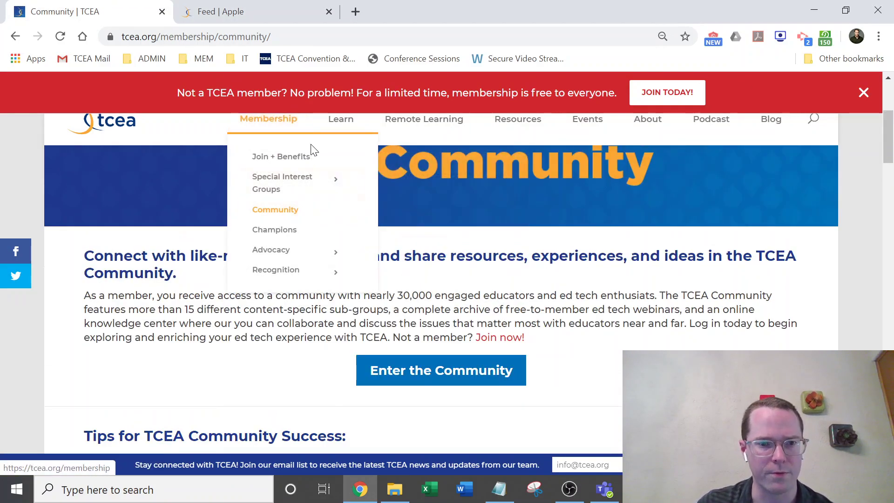
pyautogui.moveTo(326, 183)
pyautogui.click(463, 177)
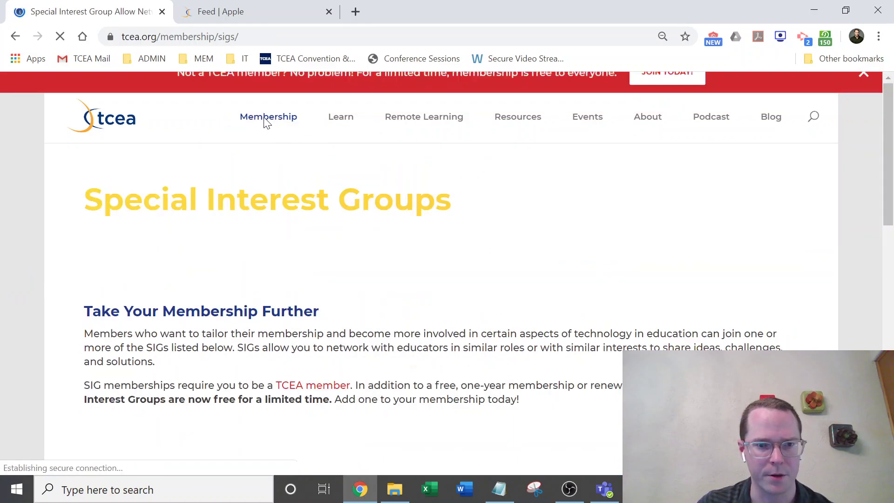
# Scroll down to the CAMP, LIB, ROBO, TA/CS, TEC and VL SIG tiles.
pyautogui.moveTo(268, 120)
pyautogui.moveTo(282, 183)
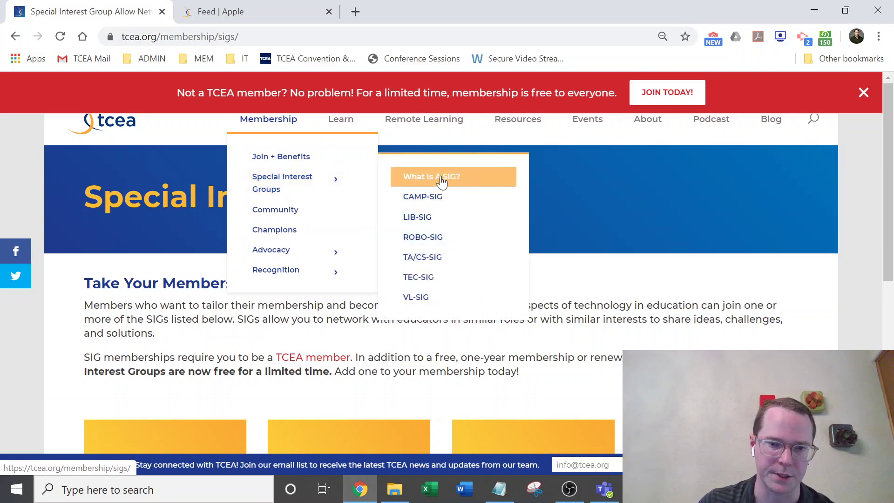
pyautogui.scroll(-4, 710, 312)
pyautogui.scroll(-2, 710, 312)
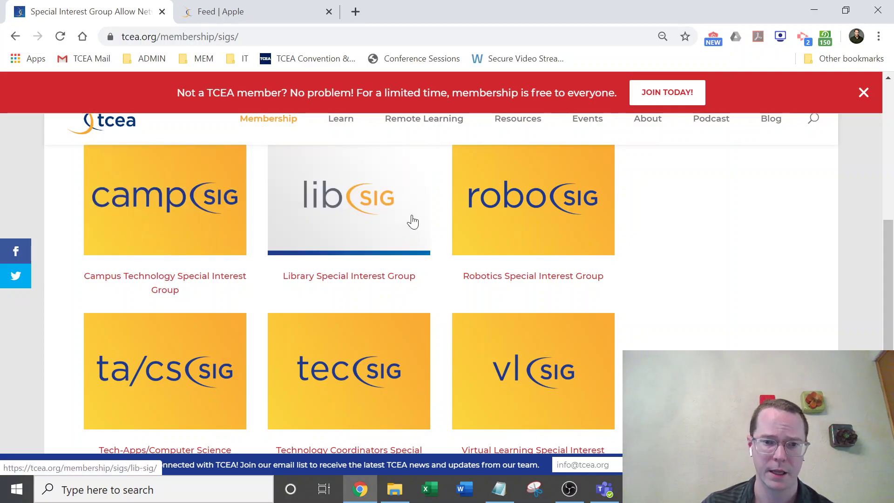
pyautogui.scroll(-1, 604, 205)
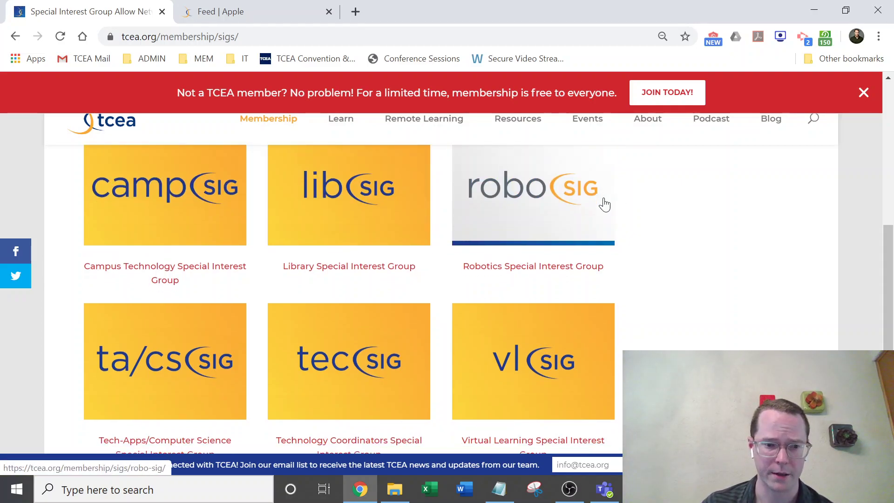
pyautogui.scroll(-1, 605, 205)
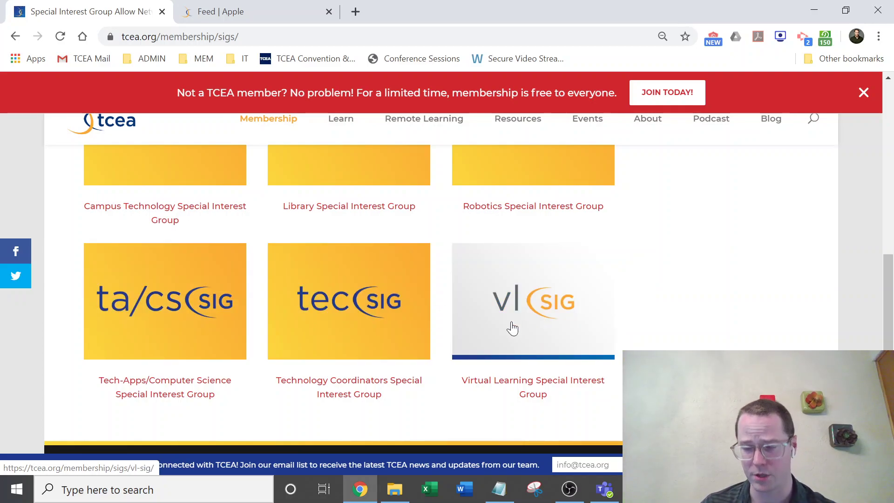
pyautogui.scroll(2, 160, 239)
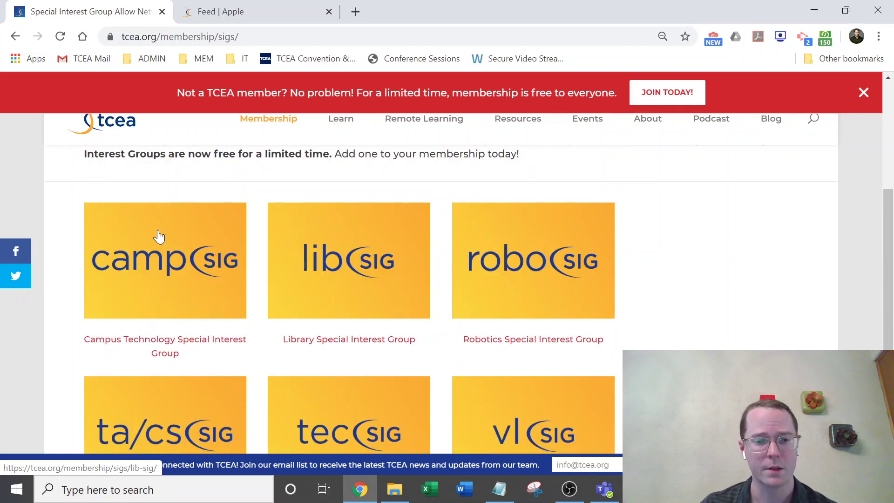
pyautogui.scroll(-1, 293, 293)
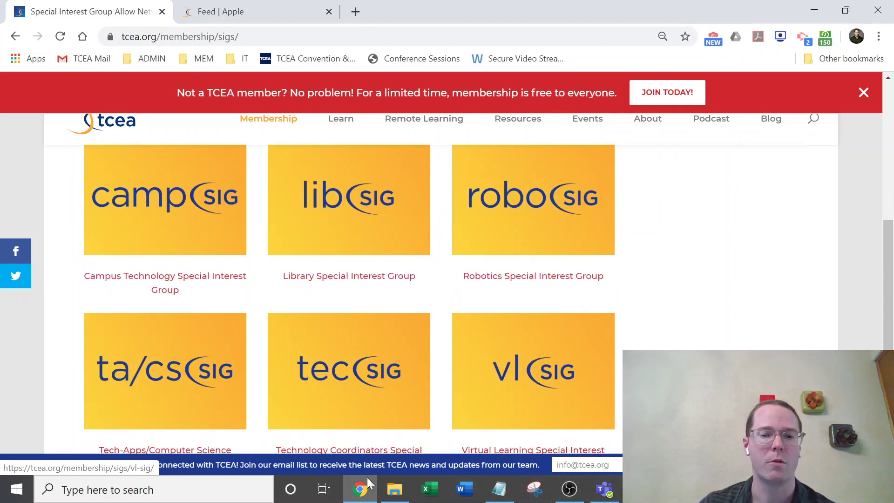
# Return to the Mobilize tab and open the TEC-SIG group feed (927 members).
pyautogui.click(247, 10)
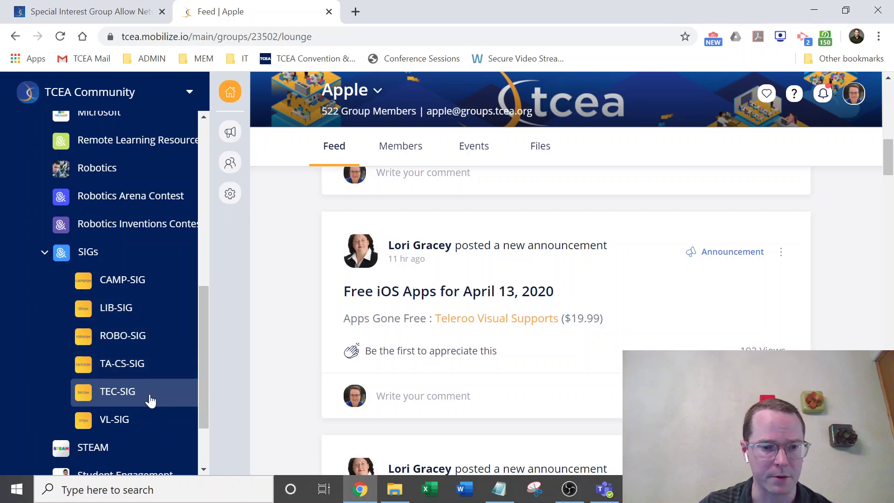
pyautogui.click(150, 399)
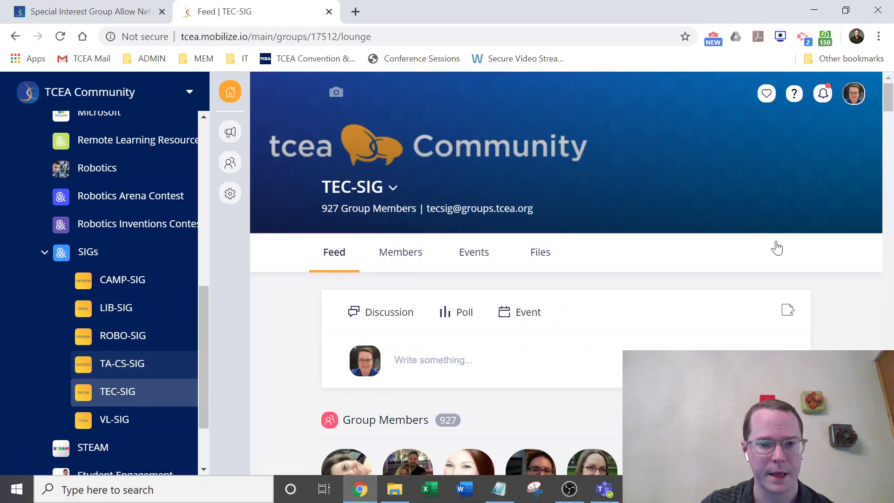
pyautogui.scroll(-5, 852, 242)
pyautogui.scroll(1, 465, 172)
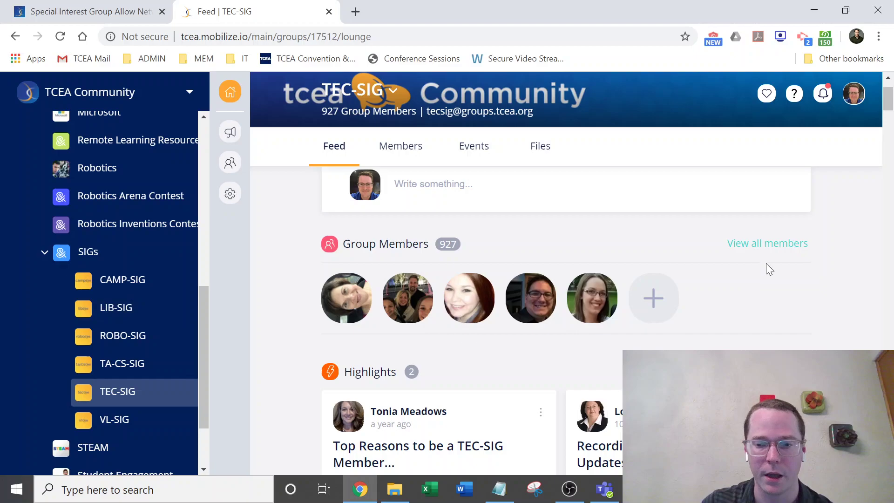
pyautogui.scroll(-3, 810, 265)
pyautogui.scroll(-1, 855, 256)
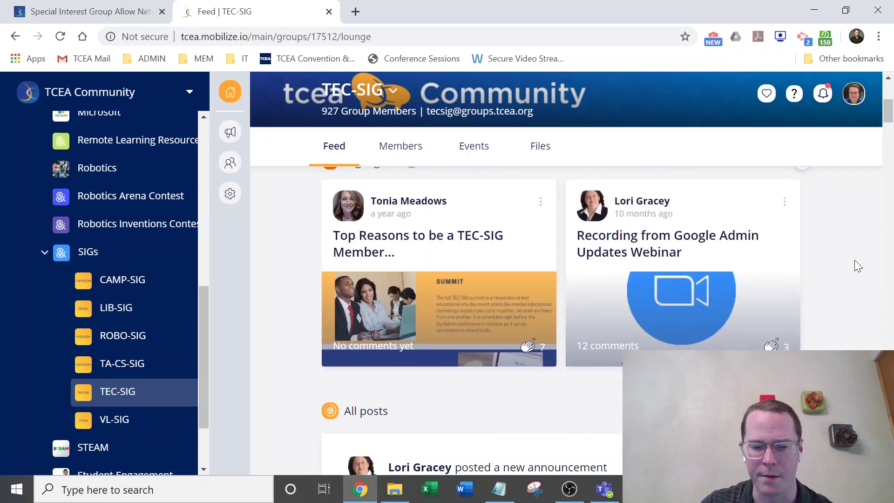
# Read through TEC-SIG discussions like 'Google Classroom/Meet Across Domains' and their comments.
pyautogui.scroll(-12, 868, 238)
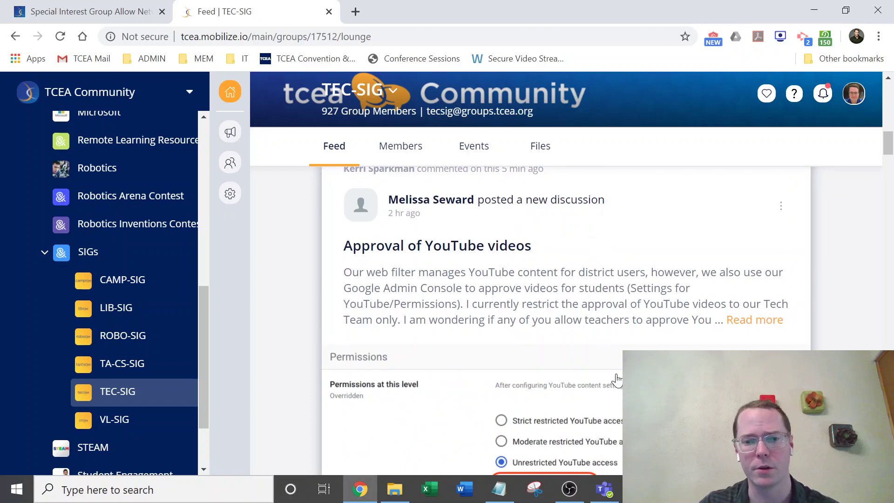
pyautogui.scroll(-7, 822, 284)
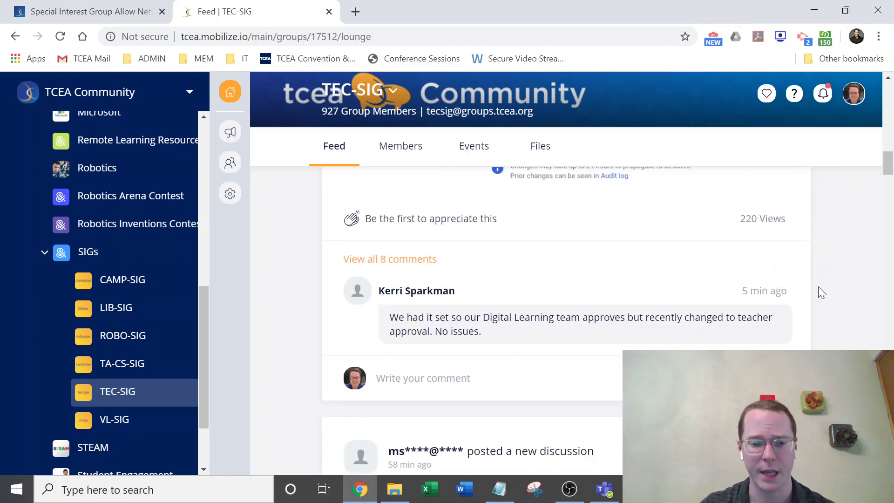
pyautogui.scroll(-10, 818, 288)
pyautogui.scroll(-7, 764, 246)
pyautogui.scroll(-9, 728, 243)
pyautogui.scroll(2, 743, 225)
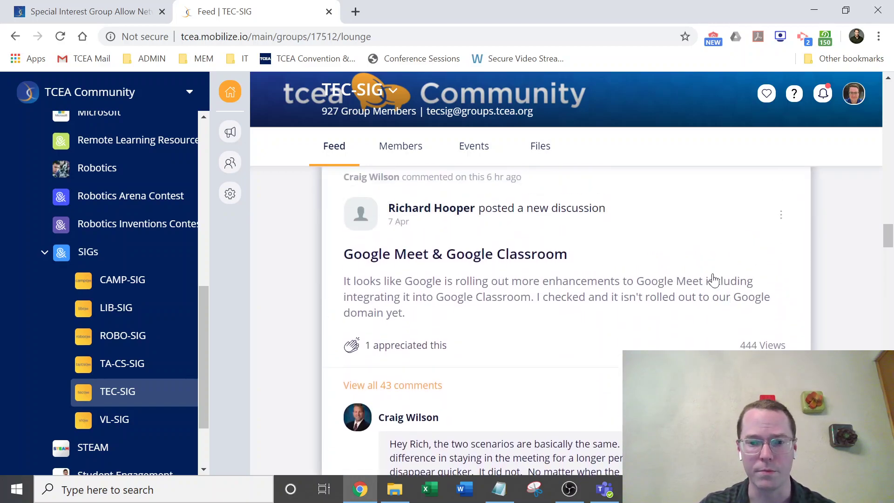
pyautogui.scroll(-8, 744, 301)
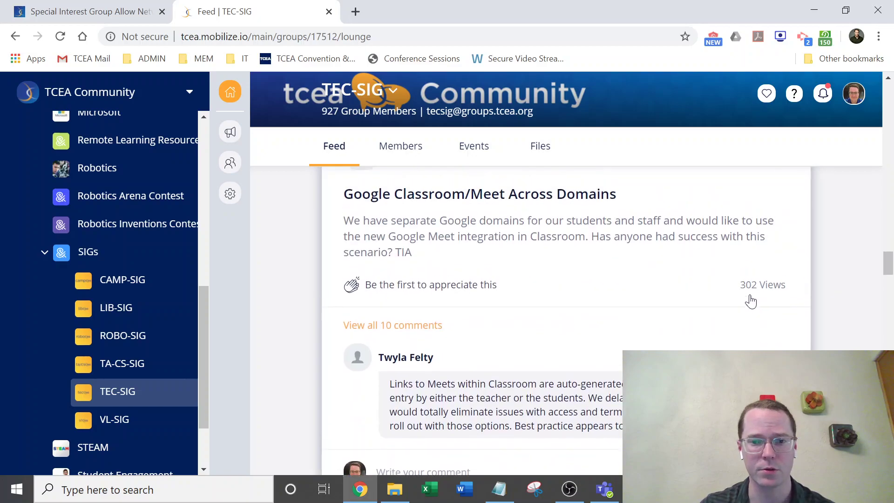
pyautogui.scroll(1, 751, 302)
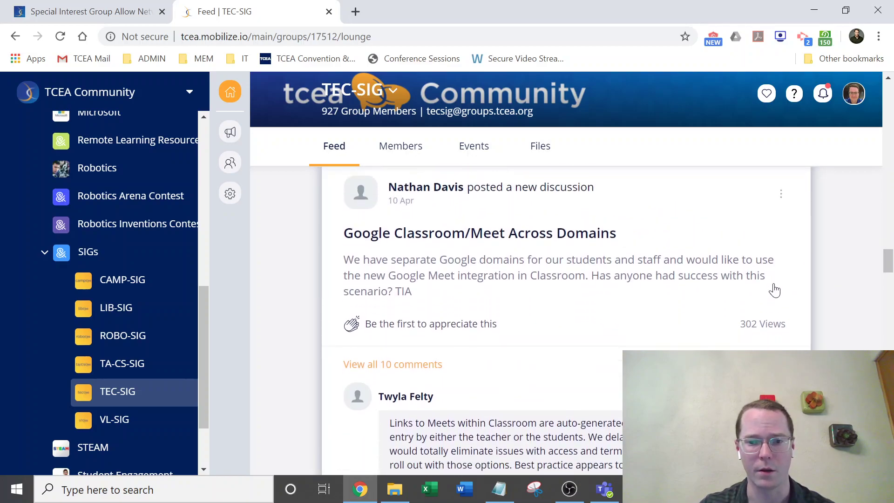
pyautogui.scroll(-12, 710, 287)
pyautogui.scroll(1, 673, 301)
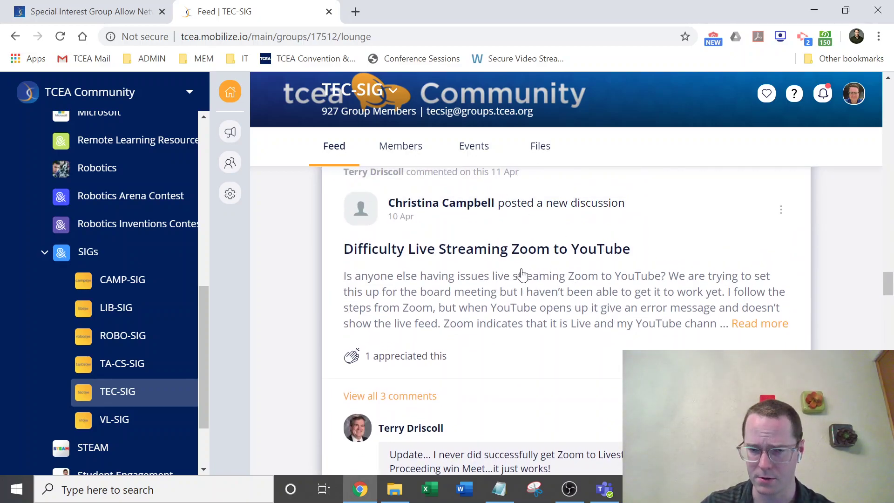
pyautogui.scroll(-1, 629, 258)
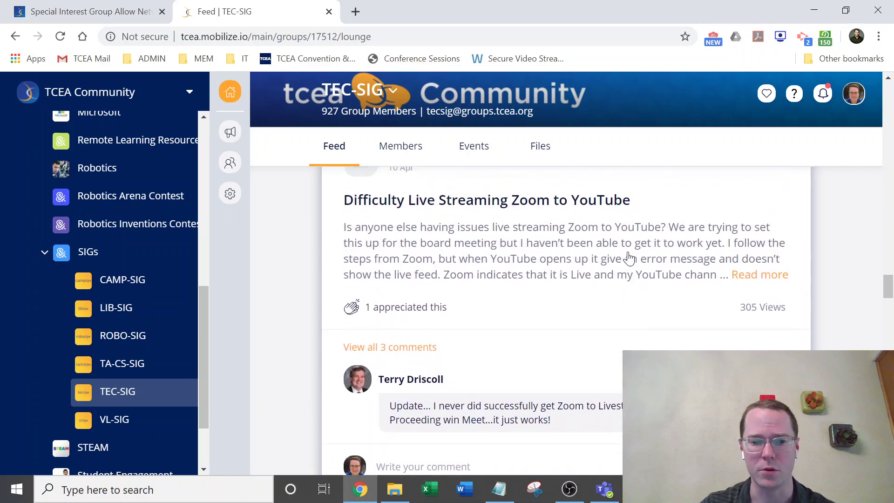
pyautogui.scroll(4, 629, 258)
pyautogui.scroll(6, 479, 286)
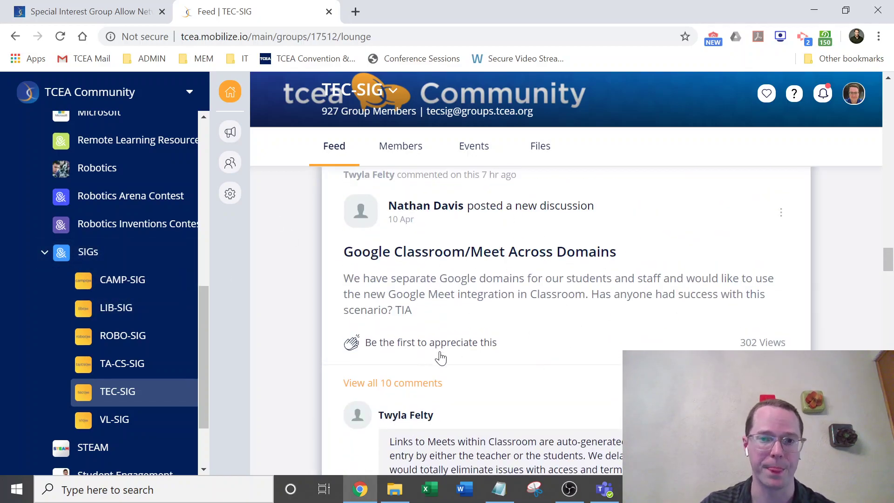
pyautogui.scroll(8, 154, 299)
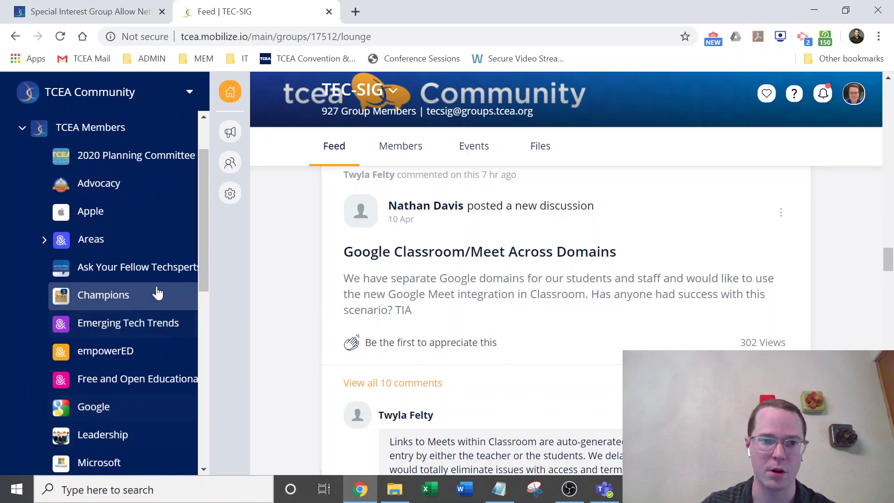
pyautogui.scroll(2, 172, 294)
# Open the profile avatar's account menu and close it again.
pyautogui.click(853, 95)
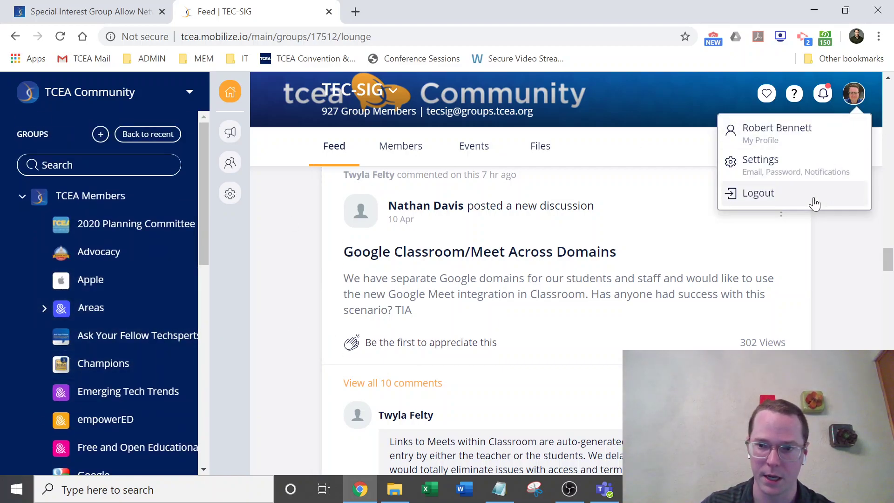
pyautogui.click(859, 299)
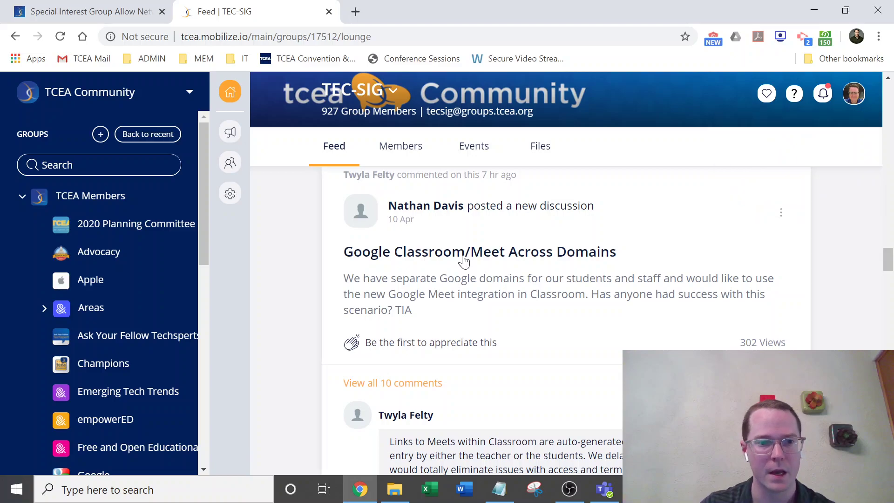
pyautogui.scroll(3, 126, 289)
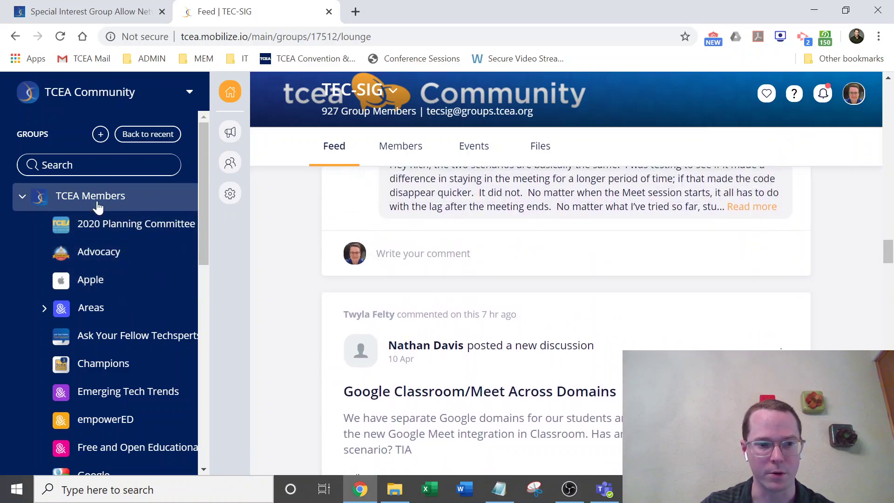
# In the TCEA Members group's Members directory, search for a member by full name.
pyautogui.click(97, 203)
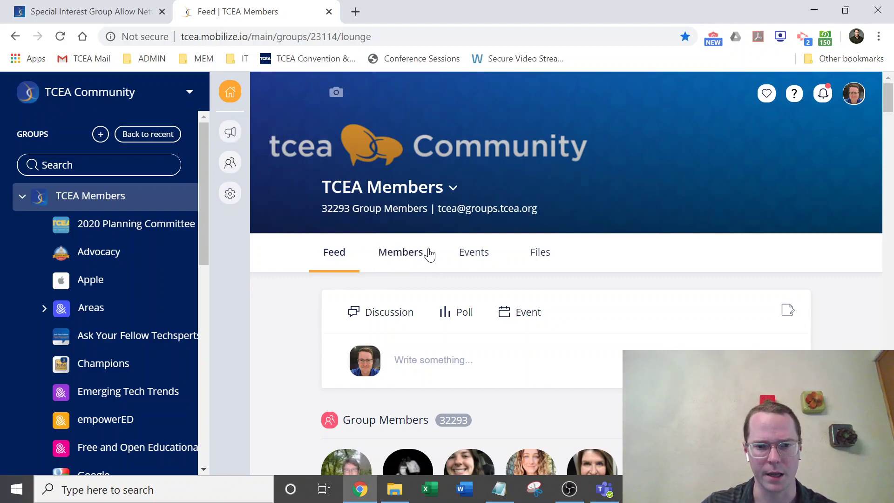
pyautogui.click(412, 256)
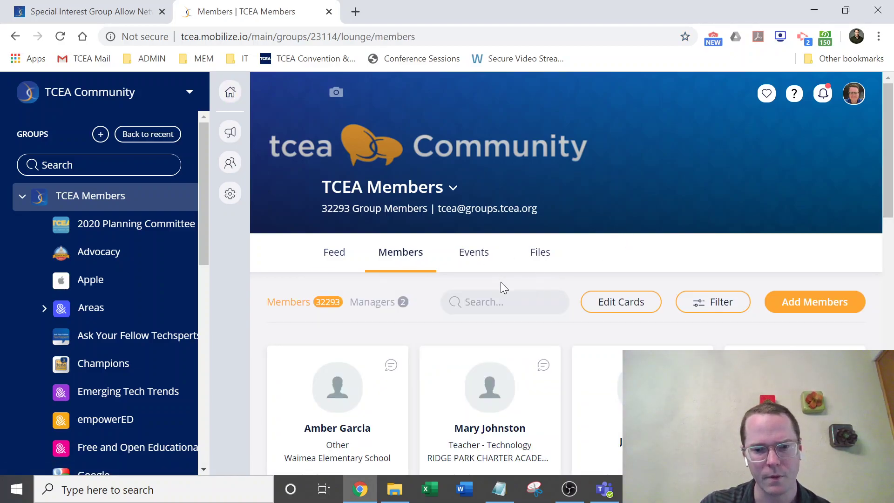
pyautogui.scroll(-3, 501, 281)
pyautogui.scroll(3, 642, 326)
pyautogui.scroll(1, 586, 279)
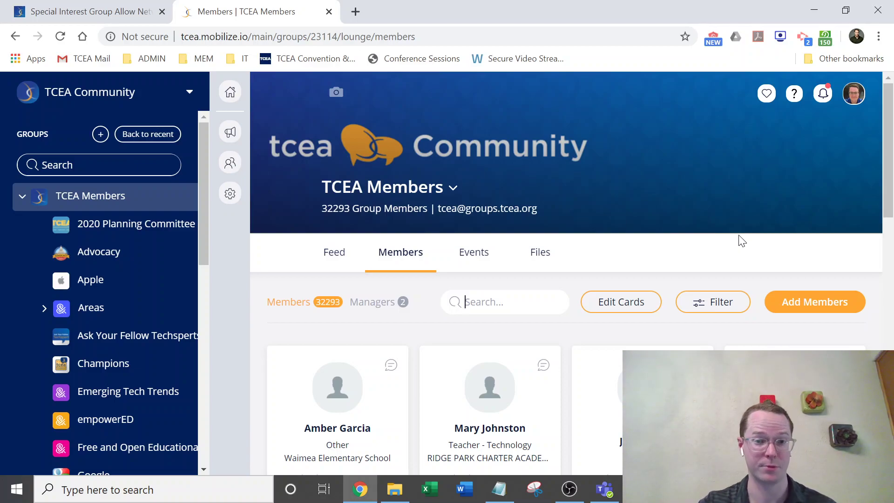
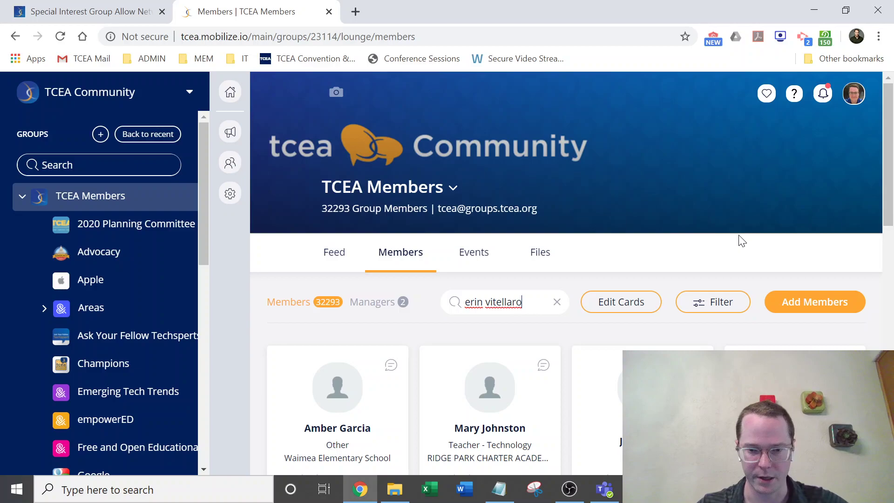
# Open the found member's profile card and start a direct message conversation with them.
pyautogui.scroll(-1, 466, 387)
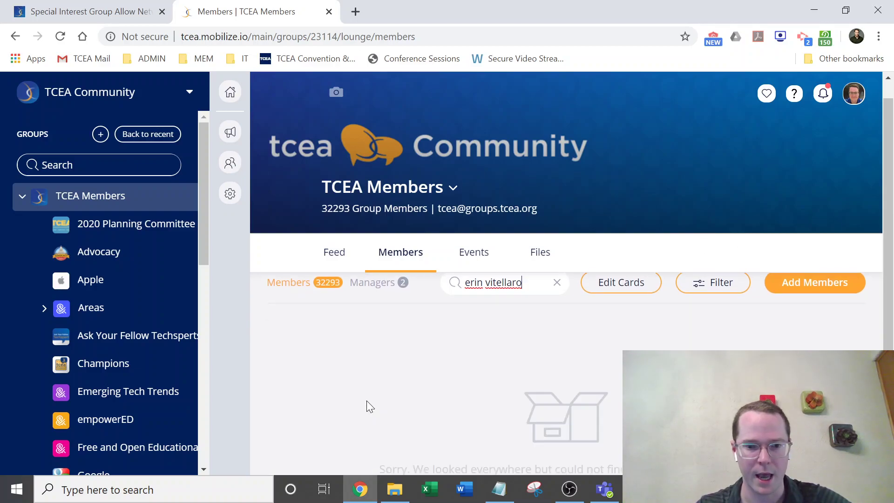
pyautogui.click(412, 394)
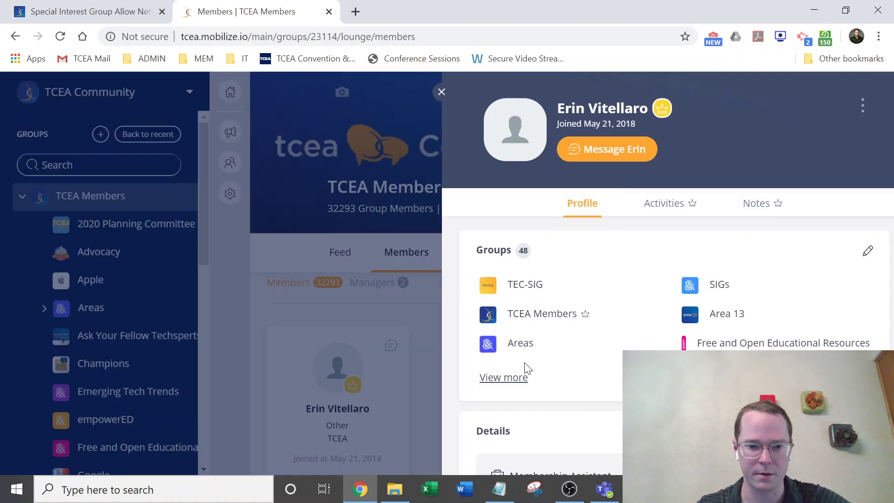
pyautogui.click(576, 151)
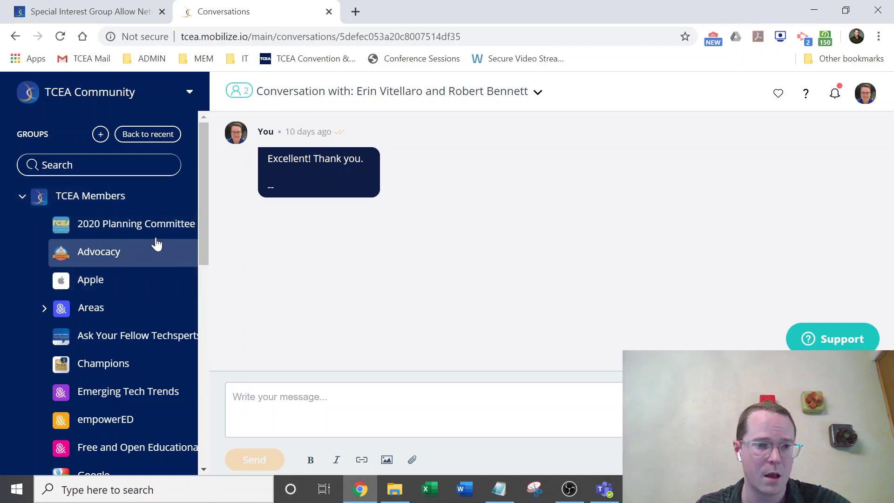
pyautogui.scroll(-3, 181, 220)
pyautogui.scroll(4, 153, 209)
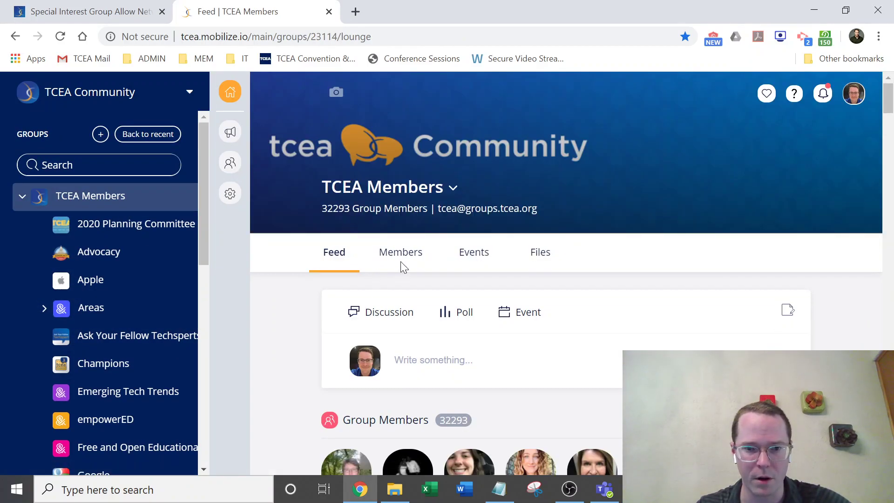
# Filter the TCEA Members directory by Blended Learning and Chromebooks expertise.
pyautogui.click(402, 258)
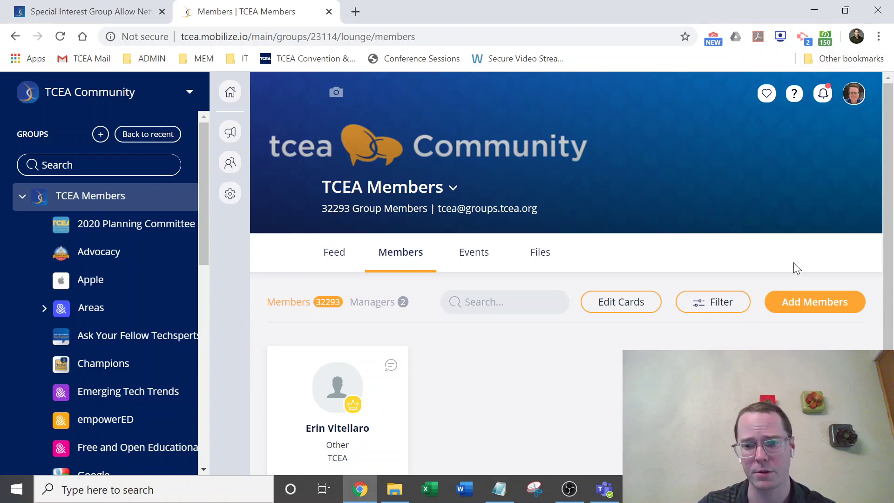
pyautogui.click(712, 312)
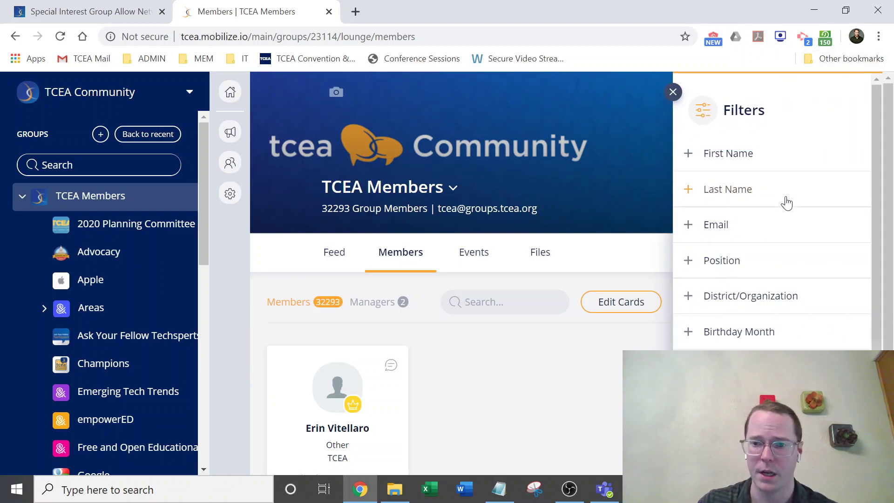
pyautogui.scroll(-3, 742, 316)
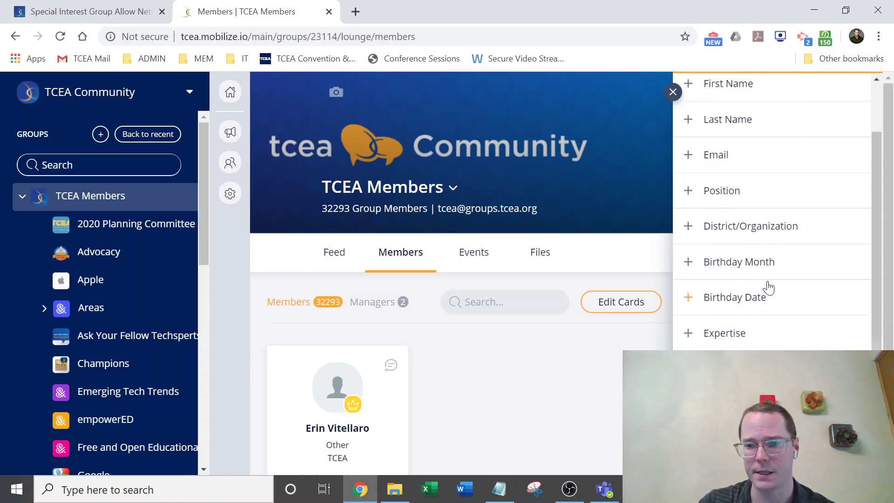
pyautogui.click(758, 269)
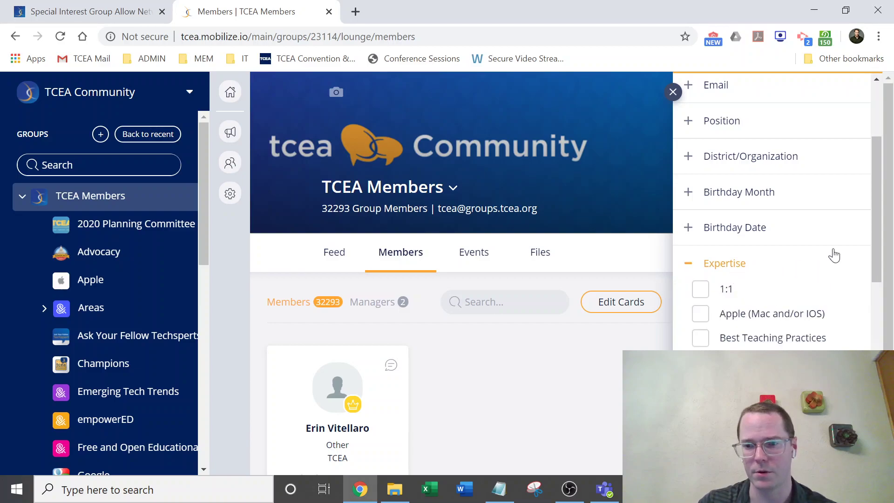
pyautogui.scroll(-2, 829, 268)
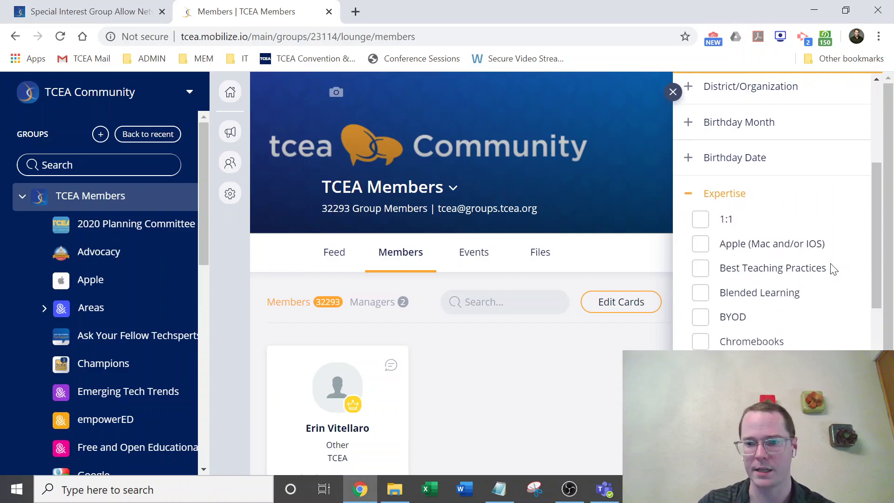
pyautogui.click(700, 293)
pyautogui.scroll(-2, 841, 245)
pyautogui.scroll(-2, 838, 243)
pyautogui.scroll(3, 791, 232)
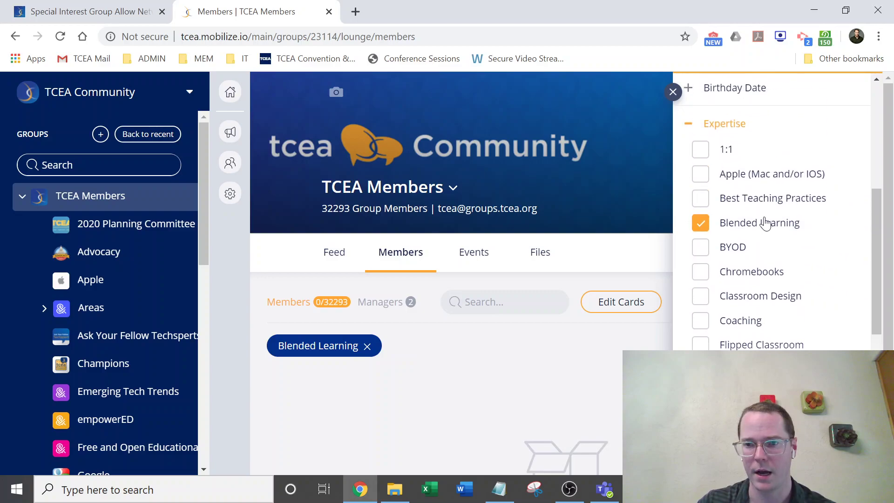
pyautogui.click(701, 272)
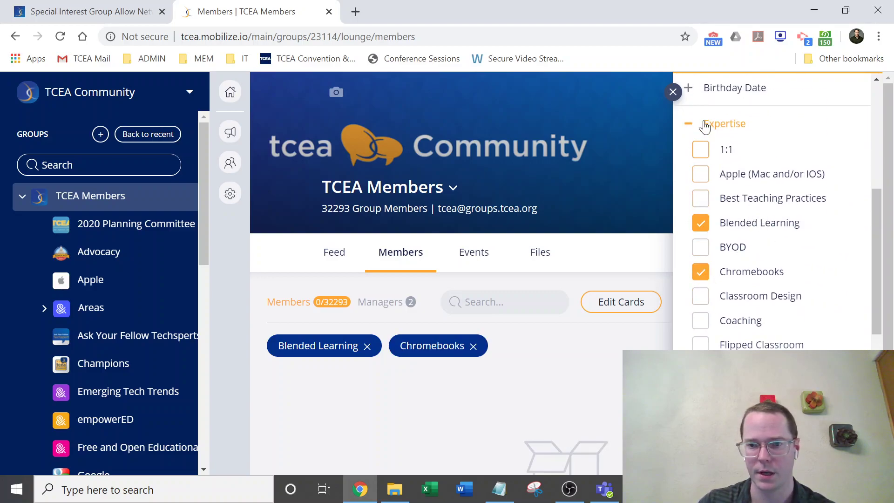
pyautogui.click(688, 123)
pyautogui.scroll(2, 803, 191)
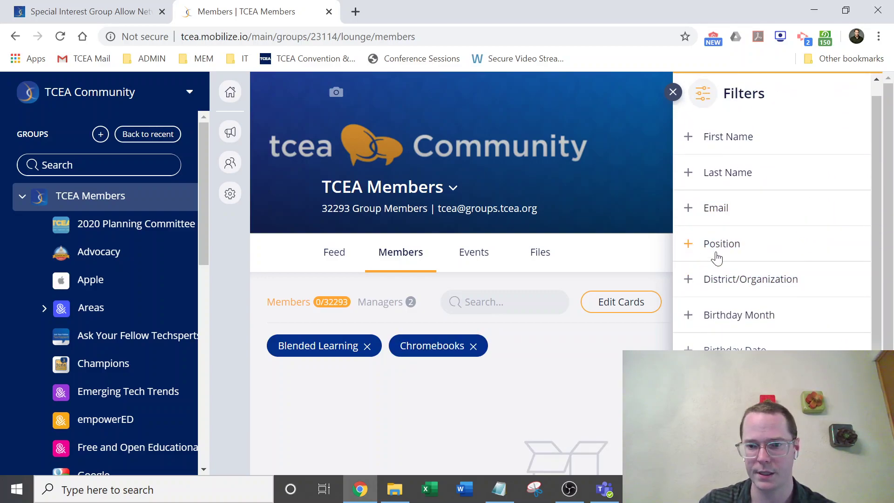
# Search 'austi' under District/Organization and add Austin ISD as a filter.
pyautogui.click(816, 279)
pyautogui.write('austin')
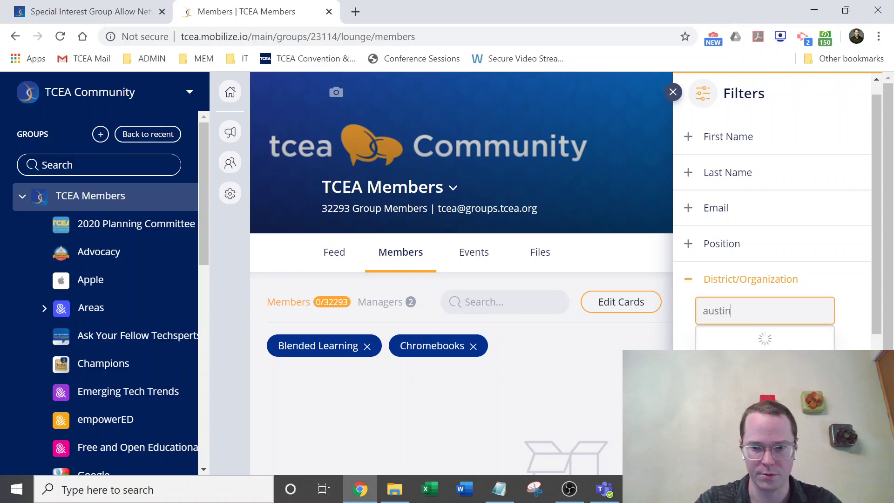
pyautogui.click(760, 338)
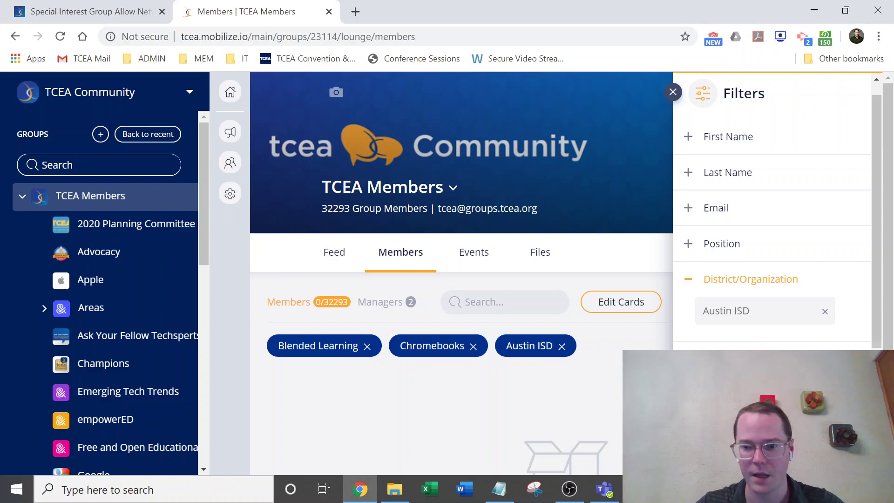
pyautogui.scroll(-2, 772, 209)
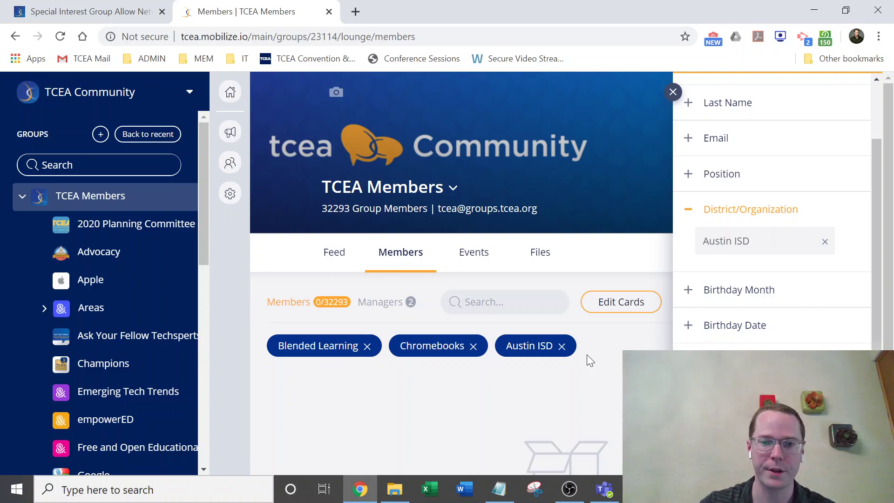
# Close the Filters panel and go back to the TCEA Members group feed.
pyautogui.click(673, 91)
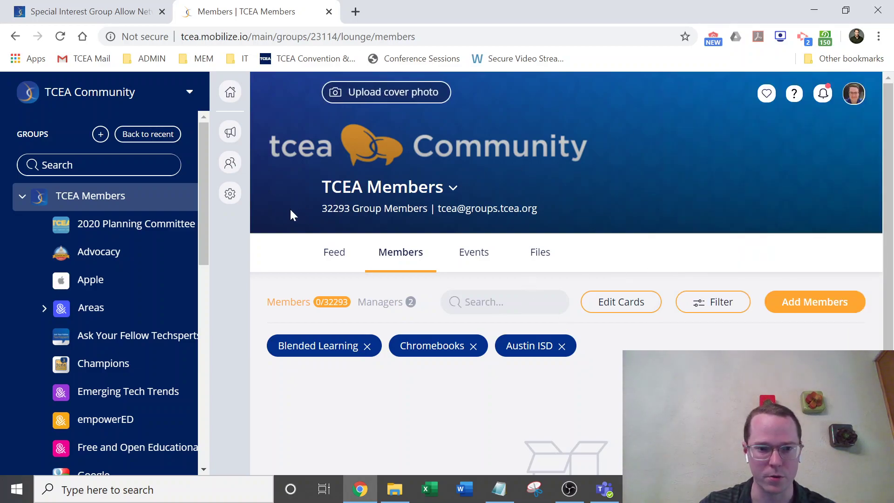
pyautogui.click(333, 255)
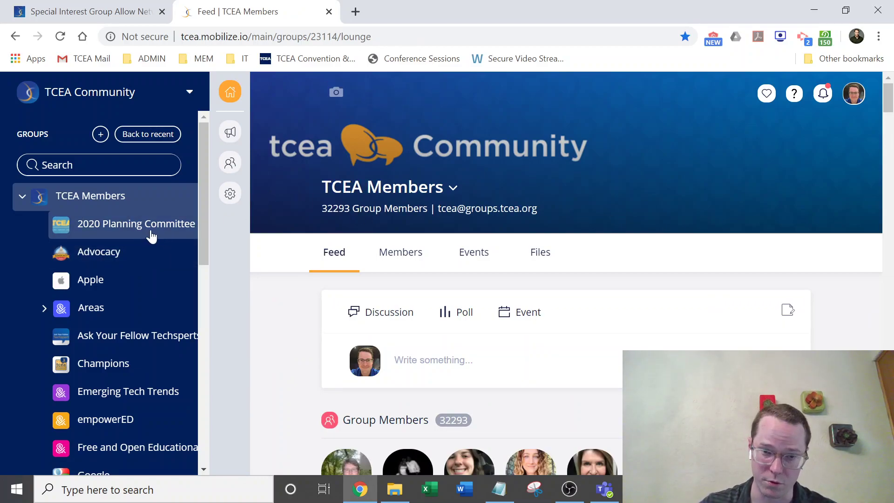
pyautogui.scroll(-3, 142, 240)
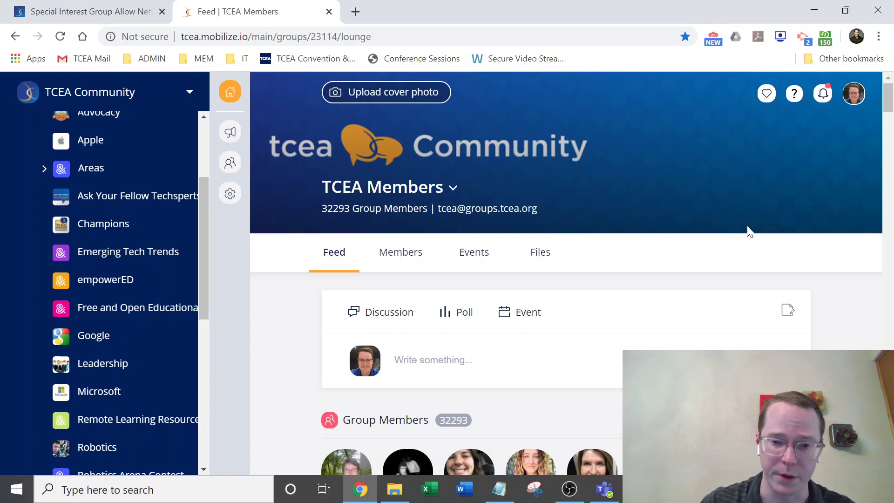
# Open the group's Files and browse into Webinars > Recordings.
pyautogui.click(552, 250)
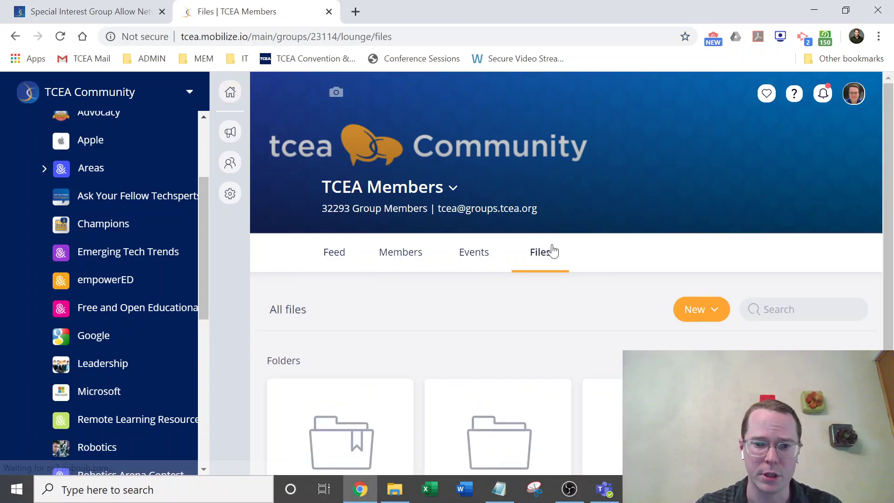
pyautogui.scroll(-1, 812, 328)
pyautogui.scroll(1, 798, 323)
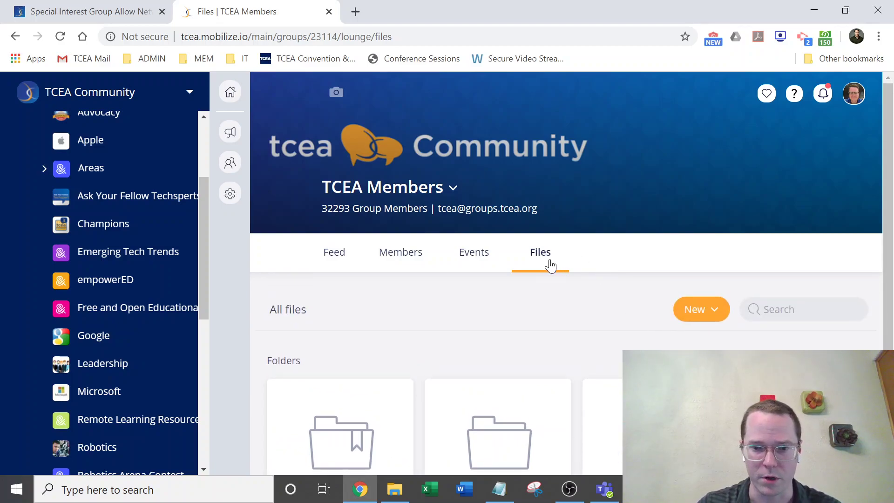
pyautogui.scroll(-1, 591, 287)
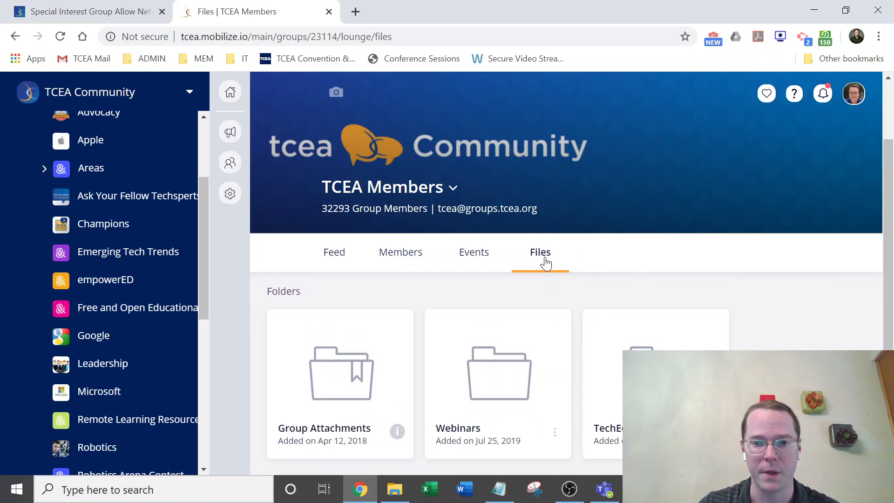
pyautogui.click(524, 391)
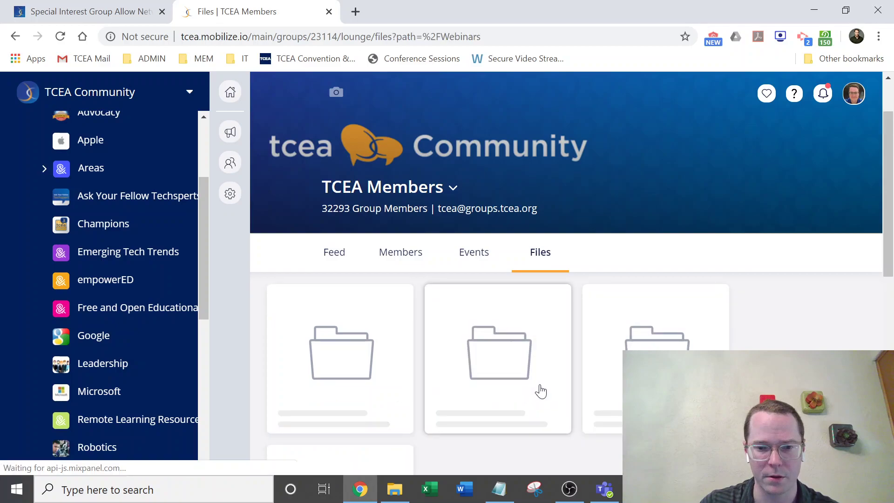
pyautogui.scroll(-3, 481, 343)
pyautogui.scroll(1, 481, 328)
pyautogui.click(481, 325)
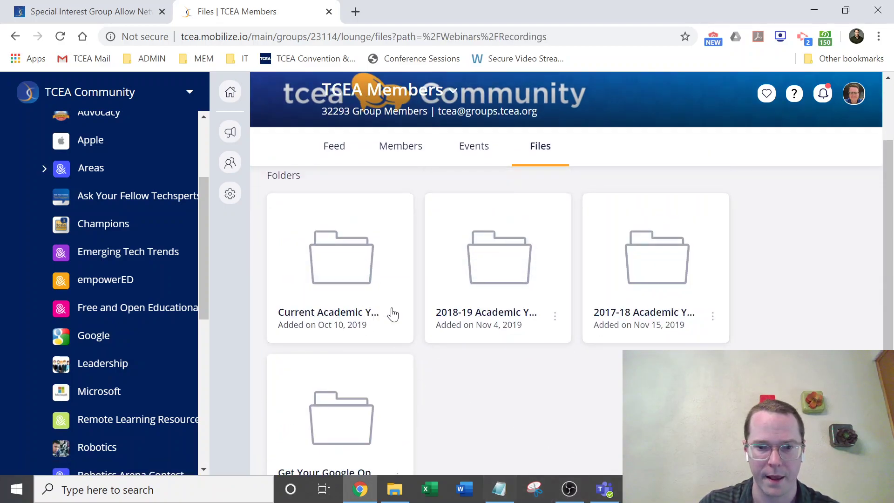
# Go into Current Academic Year > Lunch and Learns and download the 10-9 K-2 STEM Activities document.
pyautogui.scroll(-1, 460, 347)
pyautogui.click(390, 257)
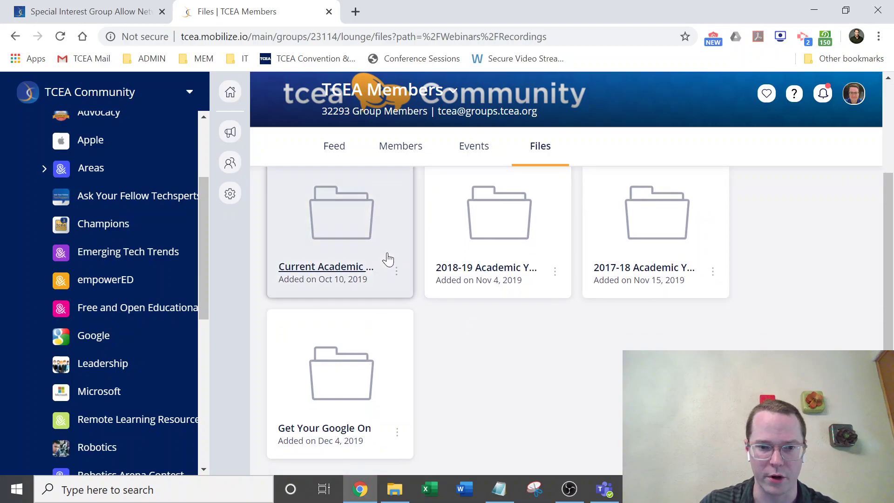
pyautogui.scroll(-4, 397, 369)
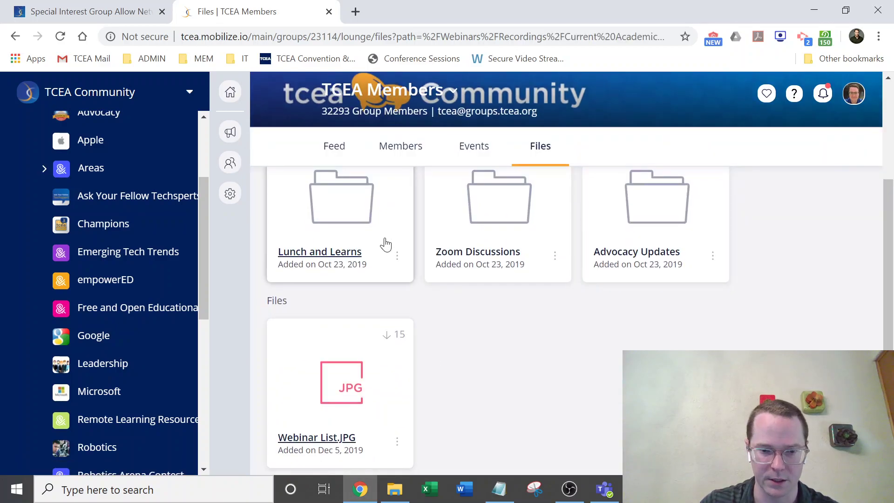
pyautogui.click(393, 245)
pyautogui.scroll(2, 796, 277)
pyautogui.scroll(-4, 796, 277)
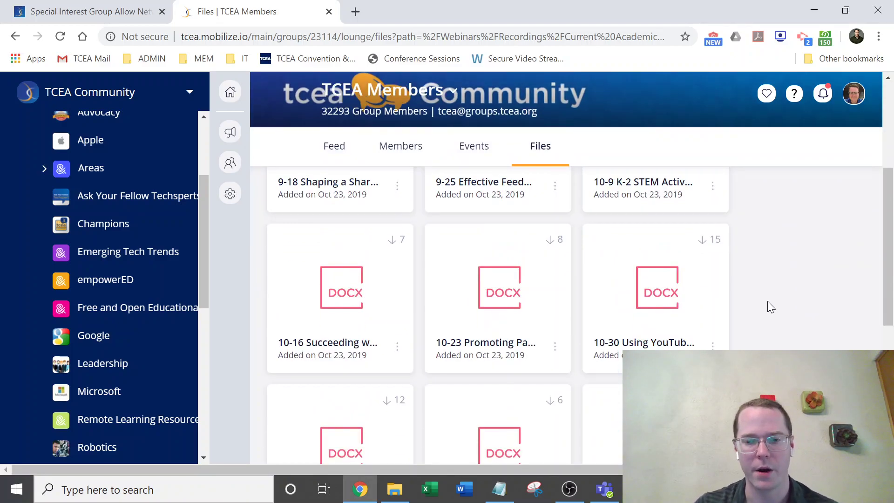
pyautogui.scroll(-6, 812, 281)
pyautogui.scroll(8, 754, 286)
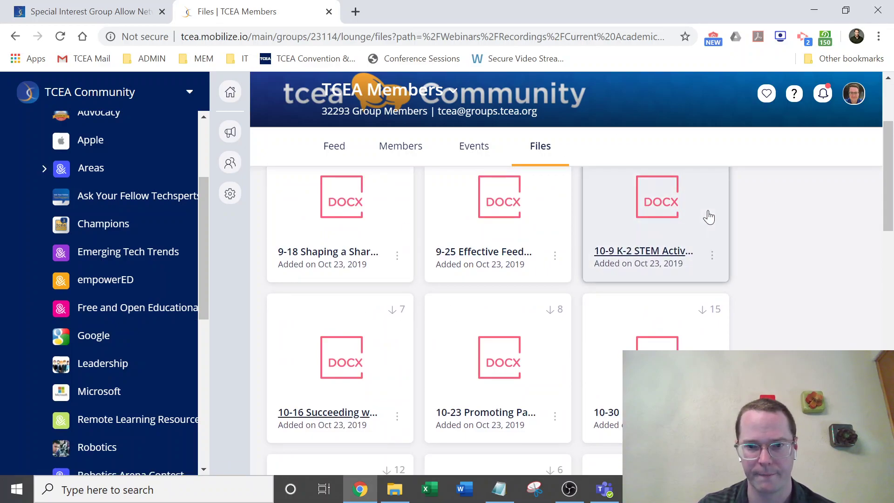
pyautogui.click(676, 257)
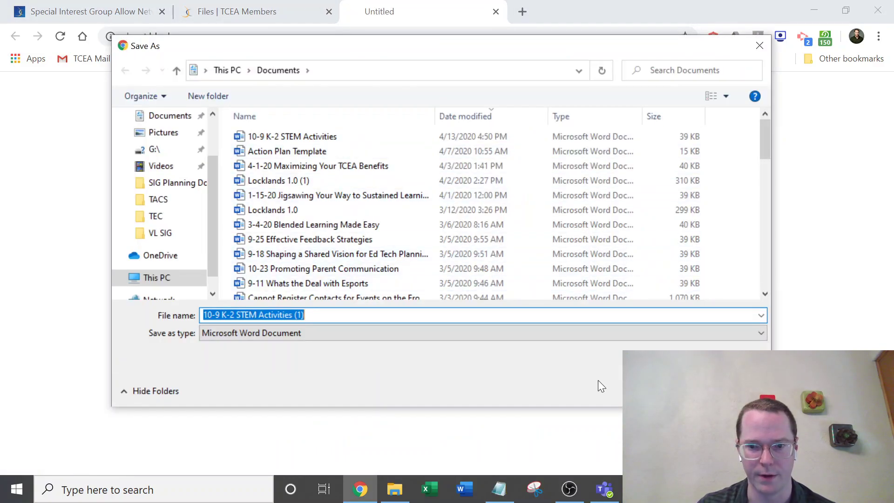
# Save the 10-9 K-2 STEM Activities download, open it in Word, and review it past Protected View.
pyautogui.press('Return')
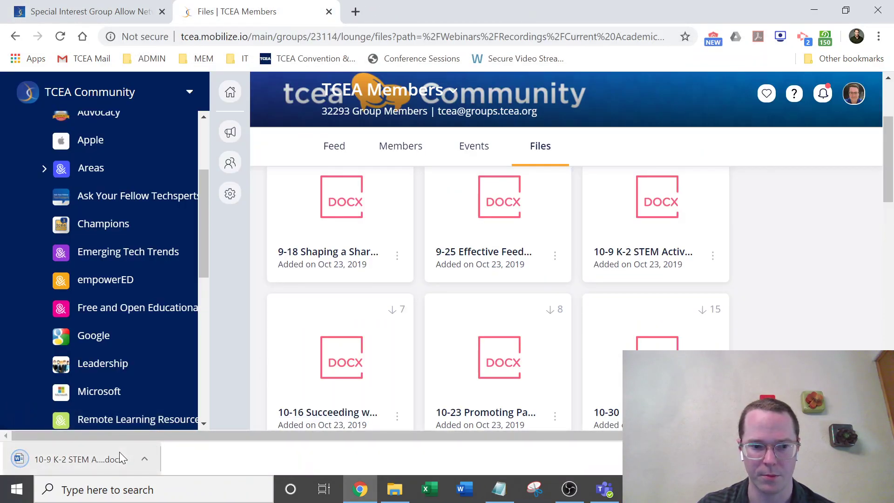
pyautogui.click(119, 453)
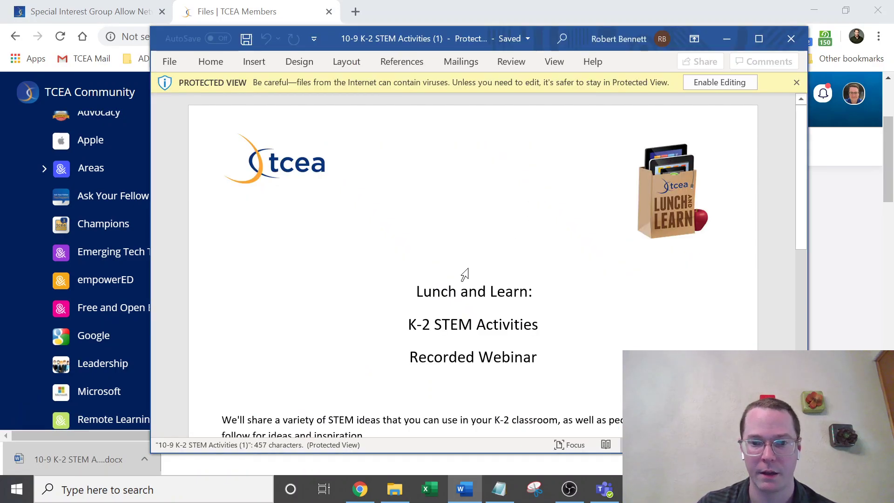
pyautogui.scroll(-3, 725, 192)
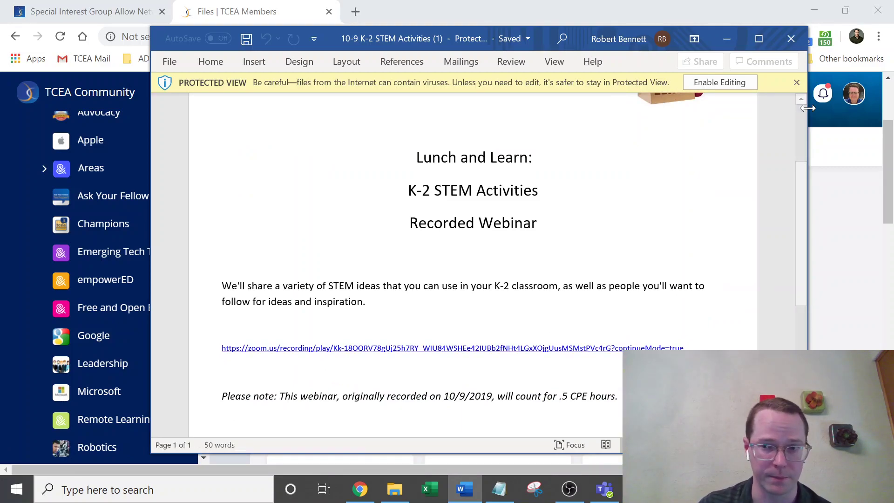
pyautogui.click(796, 82)
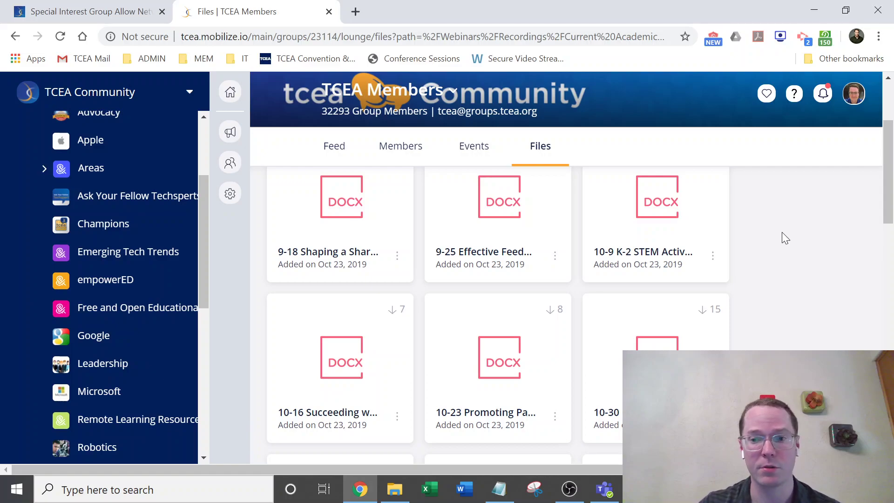
# Return to the TCEA Members feed, then switch to the tcea.org Special Interest Groups tab.
pyautogui.scroll(5, 782, 232)
pyautogui.click(328, 251)
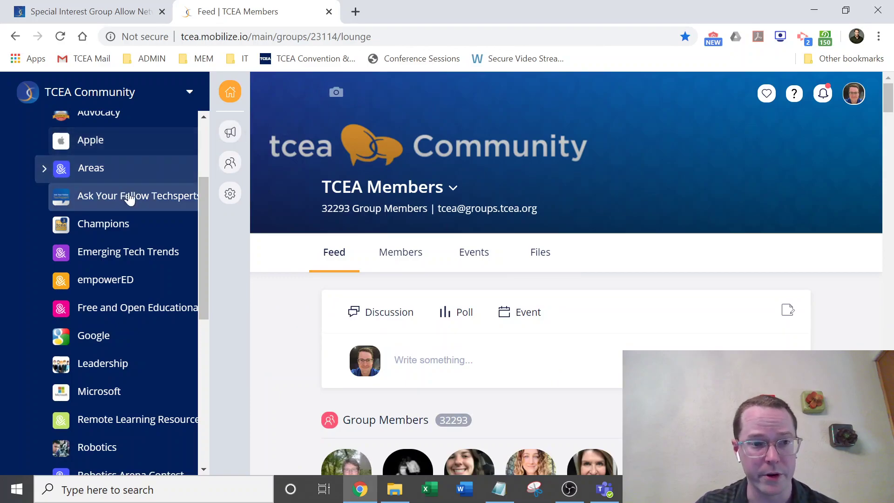
pyautogui.scroll(3, 130, 196)
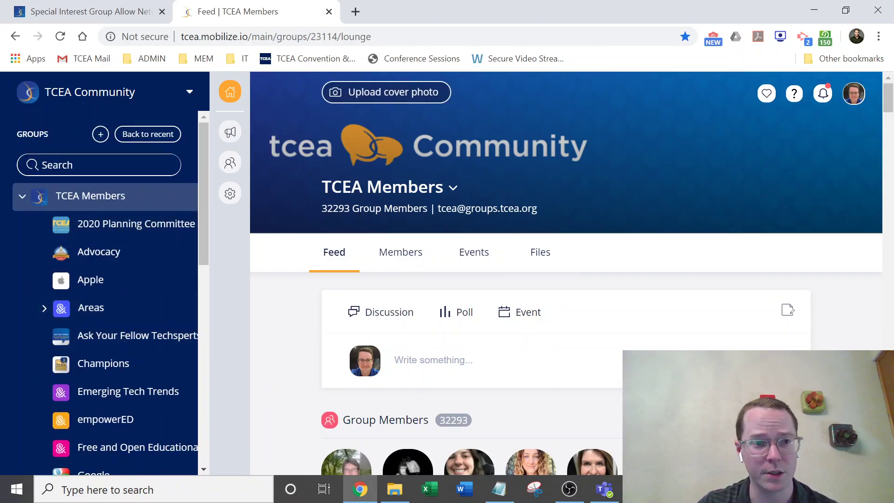
pyautogui.click(123, 10)
pyautogui.scroll(6, 680, 240)
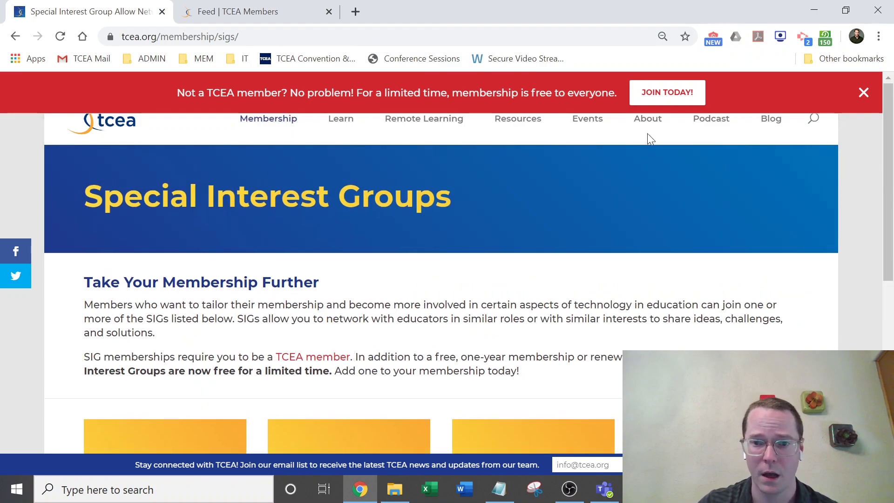
# Open About > Staff on tcea.org and scroll the Staff Directory to the Membership section.
pyautogui.moveTo(648, 125)
pyautogui.click(680, 221)
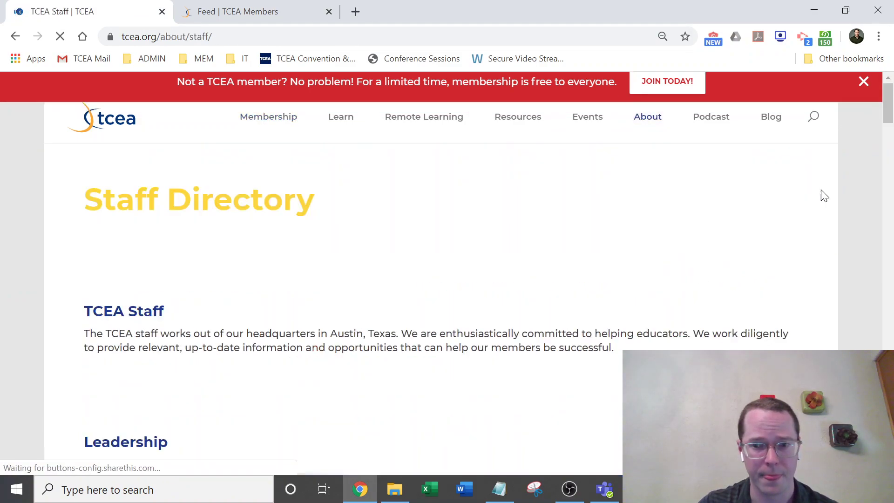
pyautogui.scroll(-8, 810, 188)
pyautogui.scroll(-20, 810, 190)
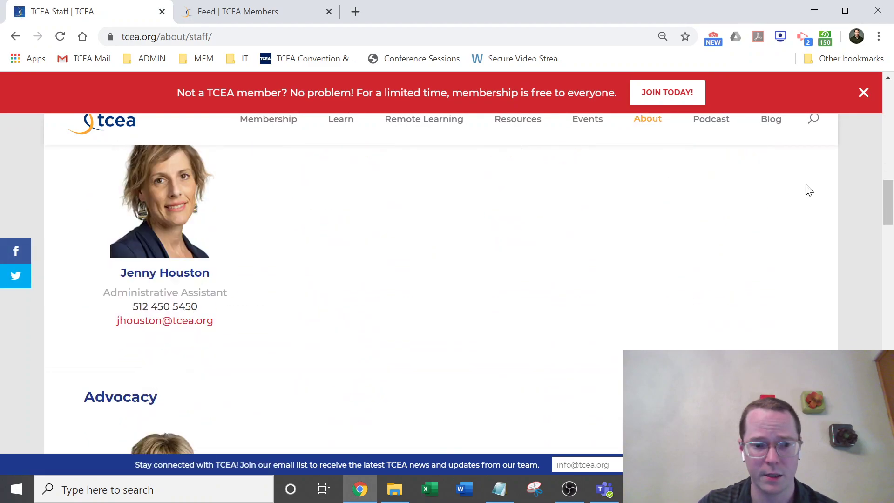
pyautogui.scroll(4, 807, 188)
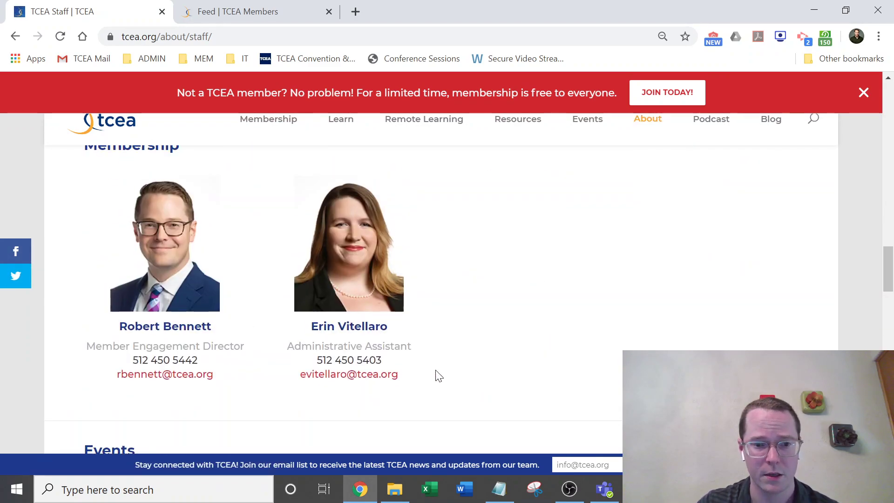